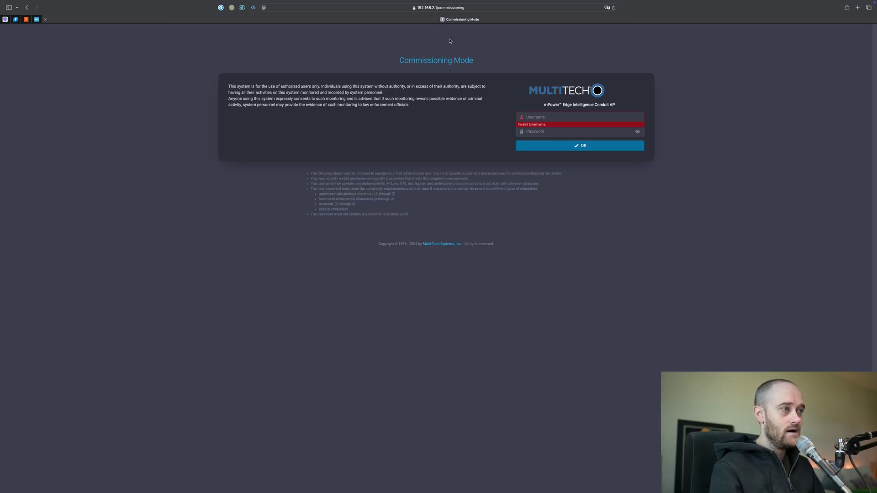
# Step: Create the commissioning administrator account with username 'admin' and a password
pyautogui.click(421, 10)
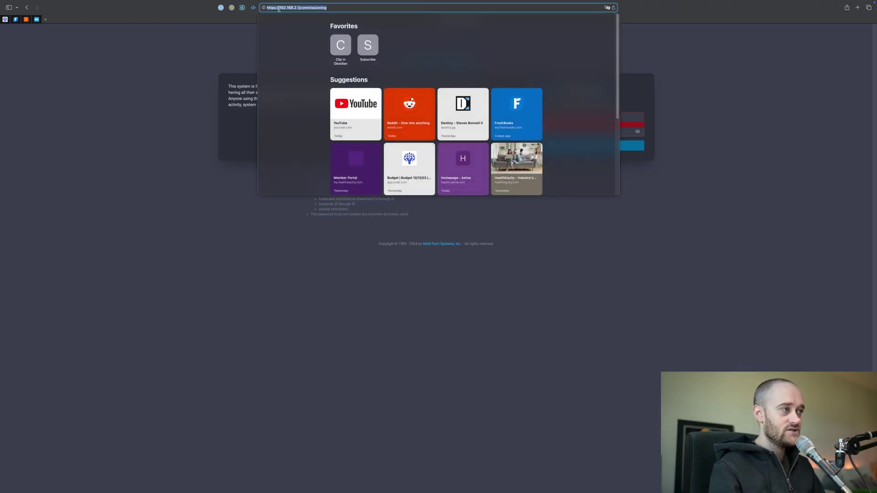
pyautogui.click(250, 35)
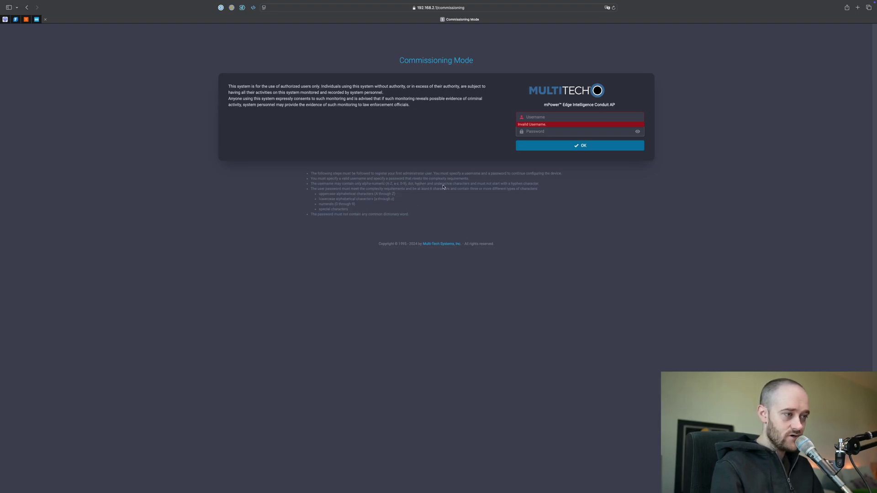
pyautogui.click(546, 116)
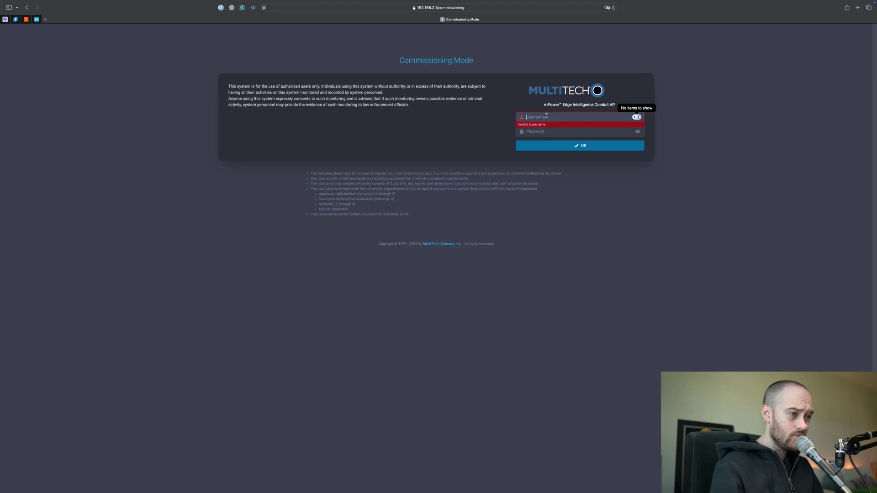
pyautogui.write('admin')
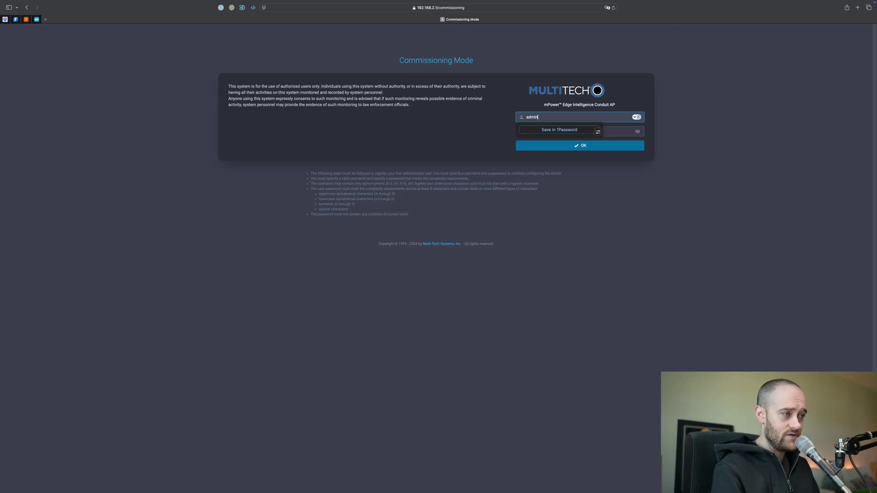
pyautogui.press('Tab')
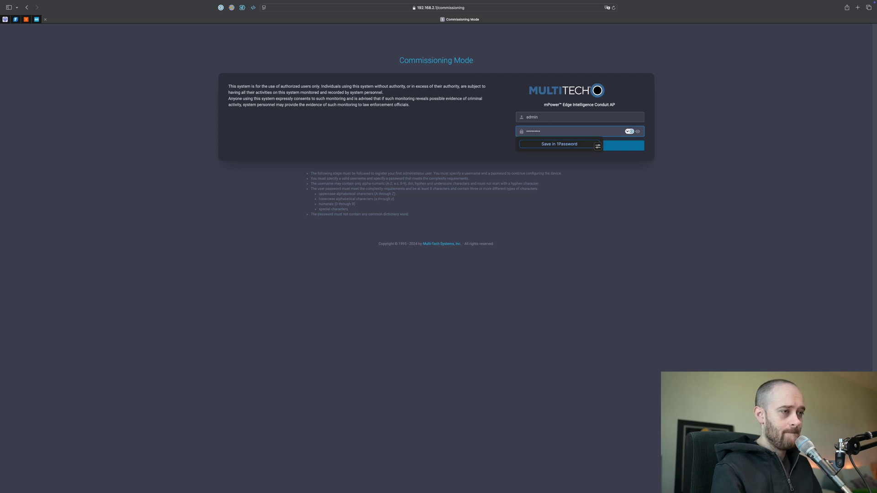
pyautogui.click(558, 149)
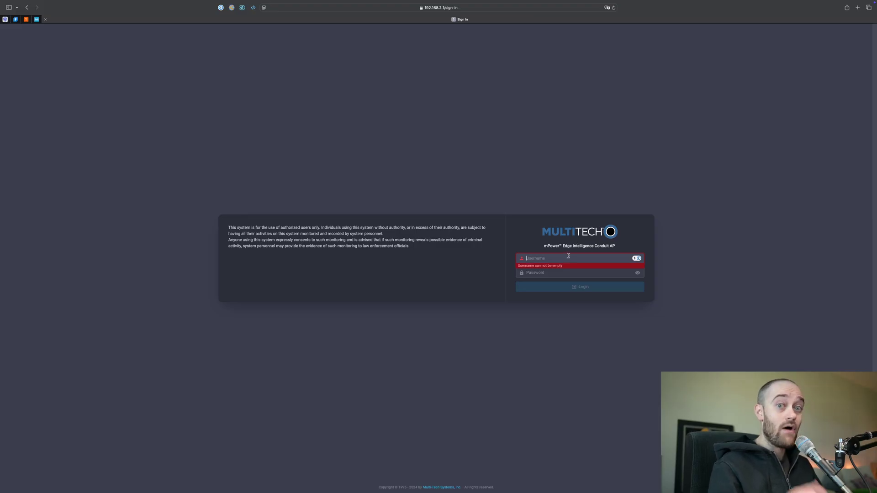
# Step: Sign in as 'admin' with the new password
pyautogui.write('admin')
pyautogui.press('Tab')
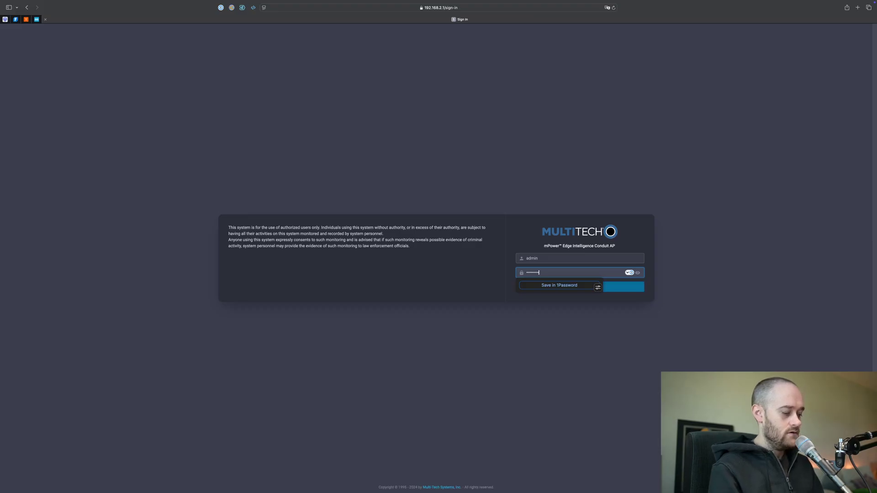
pyautogui.press('Return')
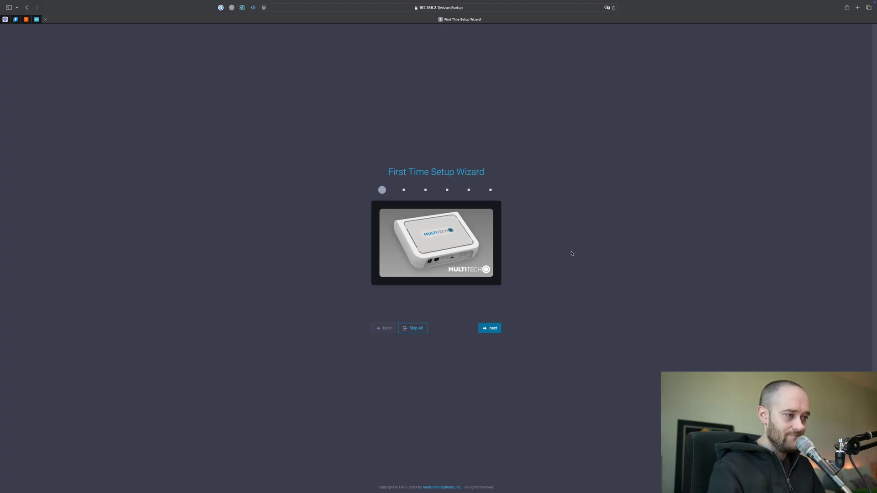
# Step: Skip the welcome and Call Home steps and set the time zone to America/New_York
pyautogui.click(491, 330)
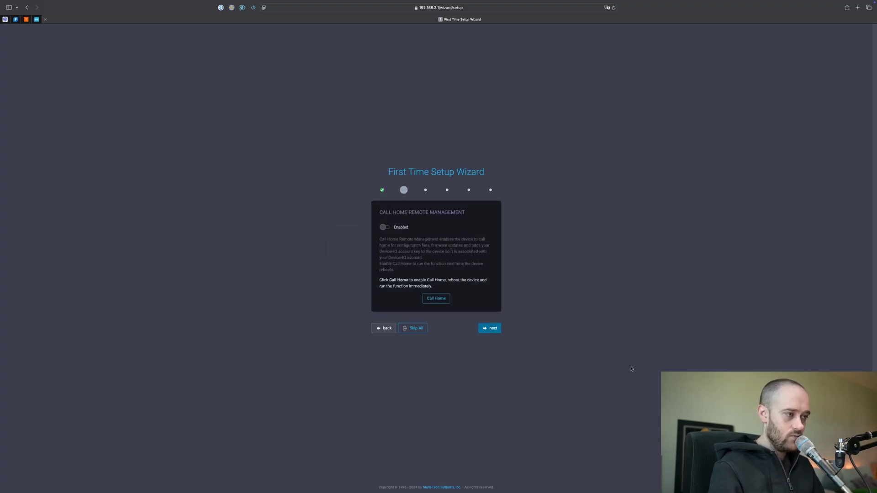
pyautogui.click(489, 328)
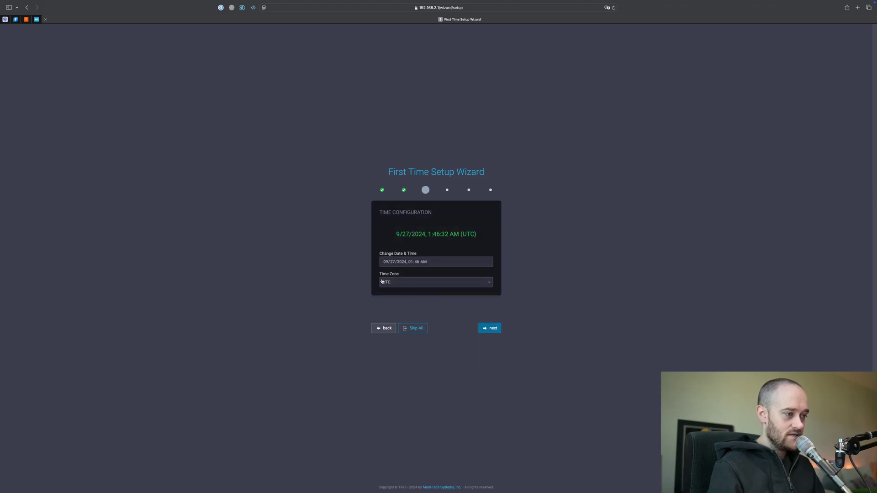
pyautogui.click(404, 285)
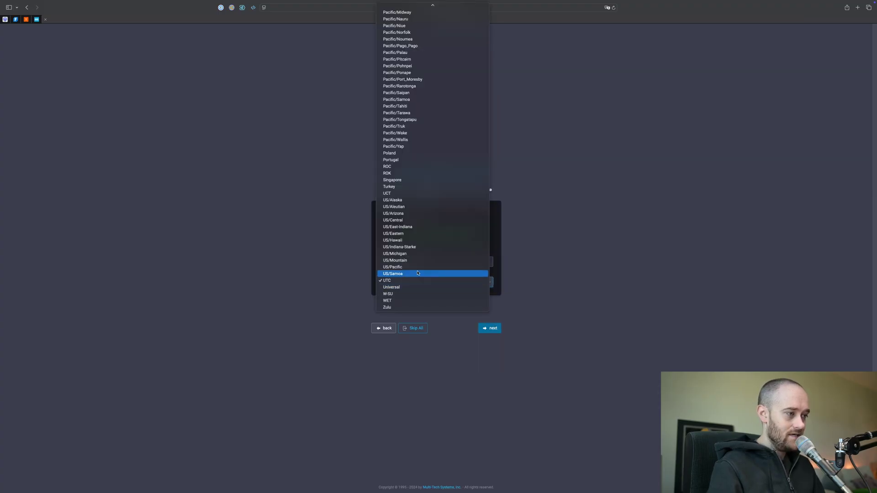
pyautogui.scroll(10, 437, 268)
pyautogui.scroll(20, 437, 269)
pyautogui.scroll(-15, 437, 269)
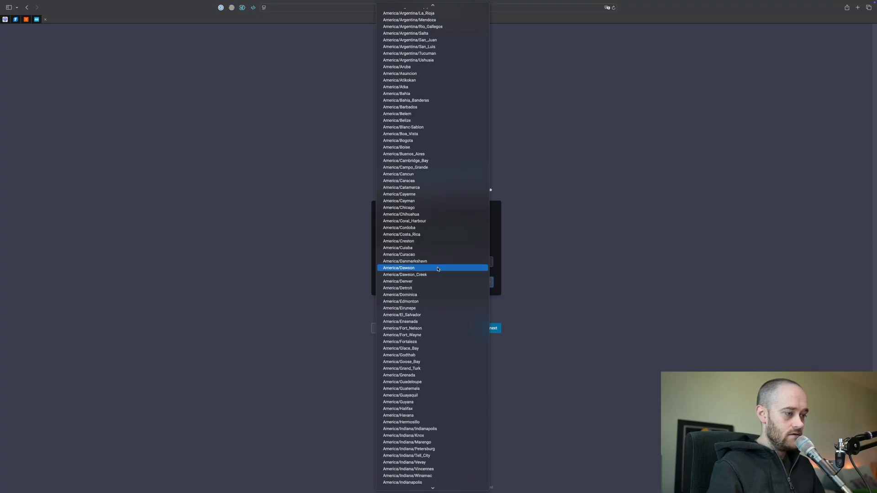
pyautogui.scroll(-10, 437, 268)
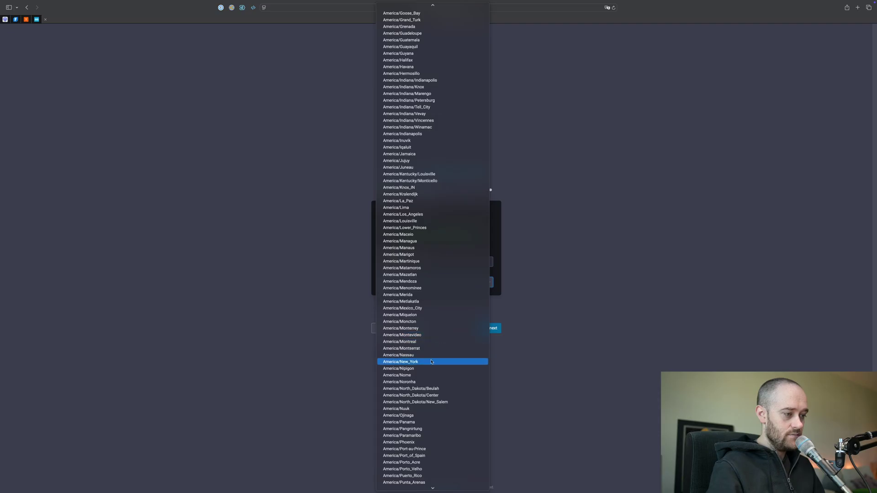
pyautogui.click(433, 361)
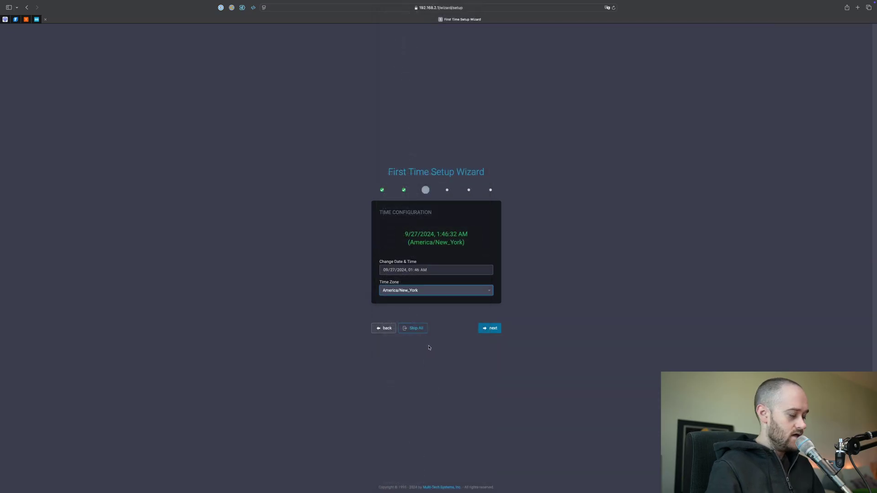
# Step: Set the date and time to 11/25/2024 12:22 PM and continue
pyautogui.click(390, 273)
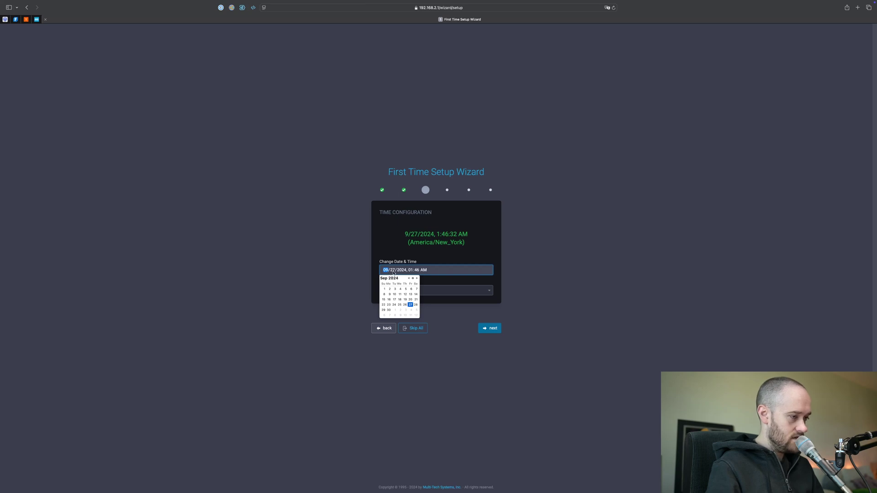
pyautogui.press('Up')
pyautogui.press('Up')
pyautogui.click(392, 270)
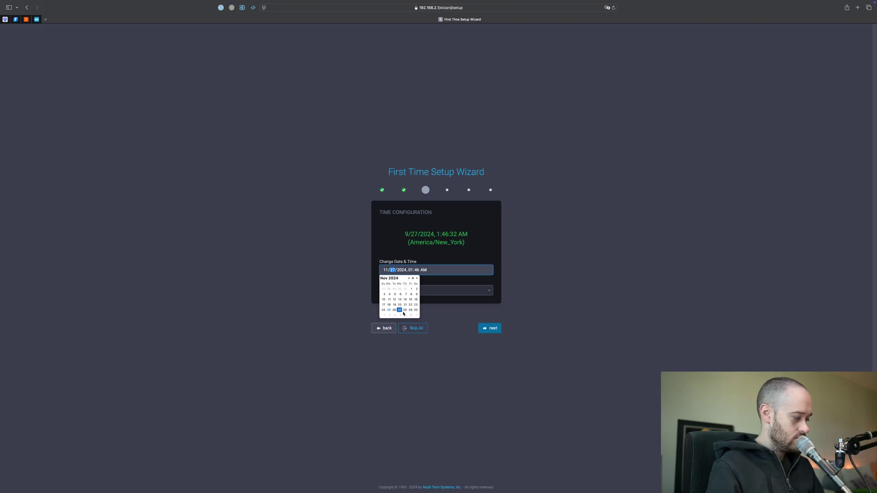
pyautogui.click(388, 311)
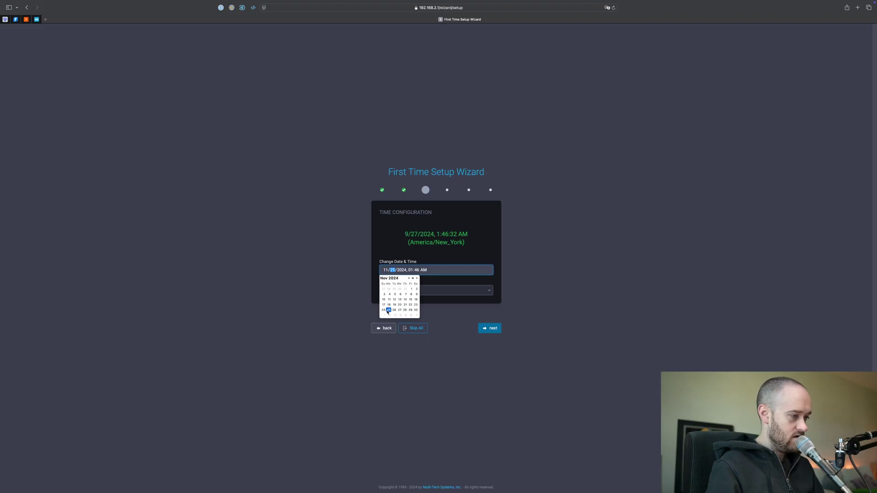
pyautogui.click(411, 270)
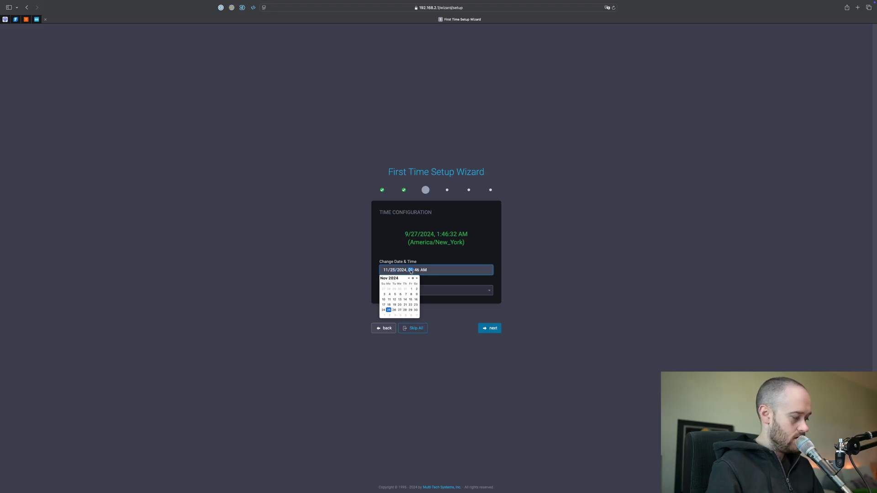
pyautogui.click(437, 270)
pyautogui.click(412, 272)
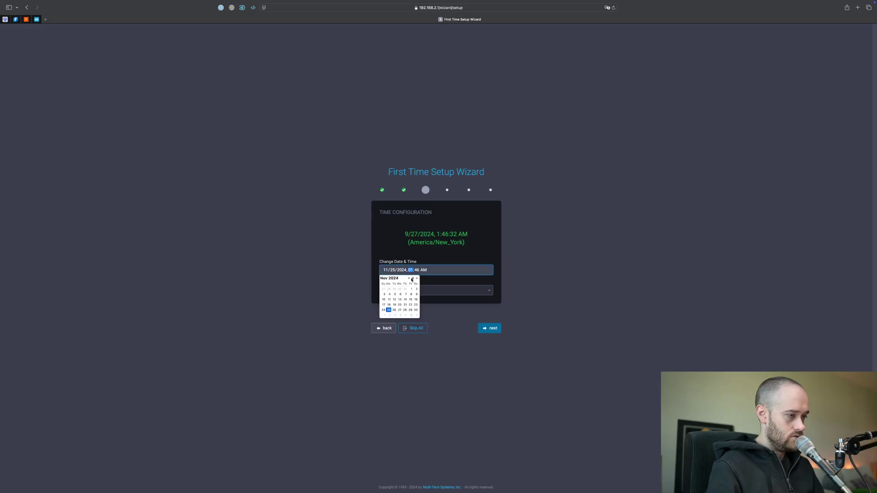
pyautogui.click(414, 272)
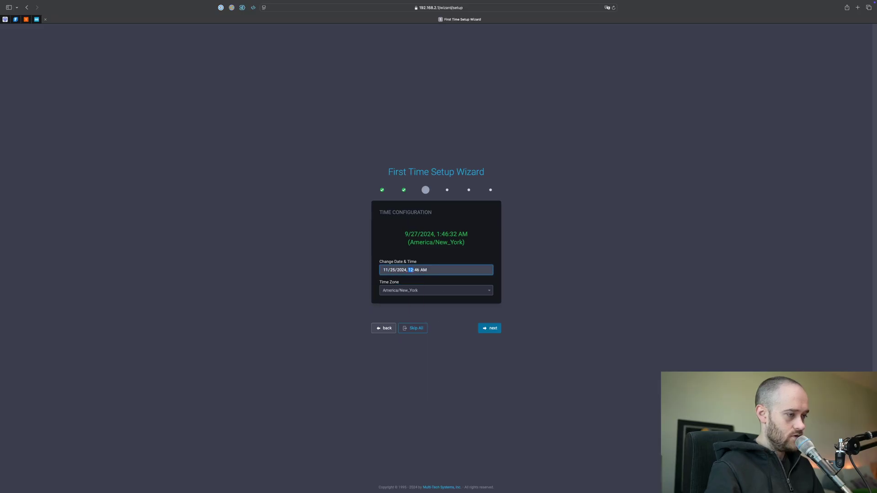
pyautogui.click(416, 270)
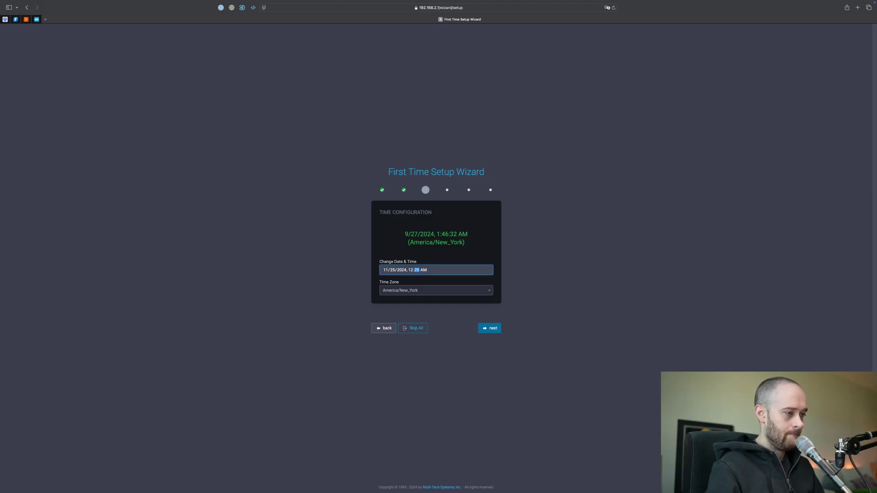
pyautogui.press('Tab')
pyautogui.press('p')
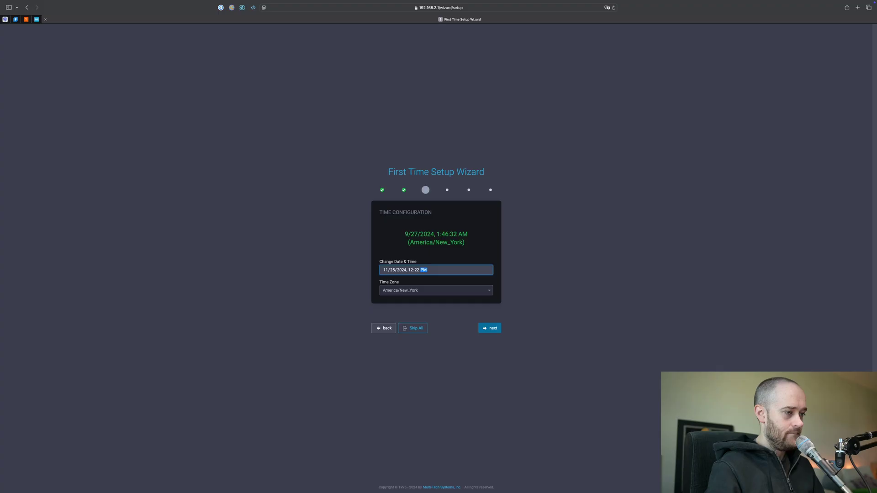
pyautogui.click(488, 331)
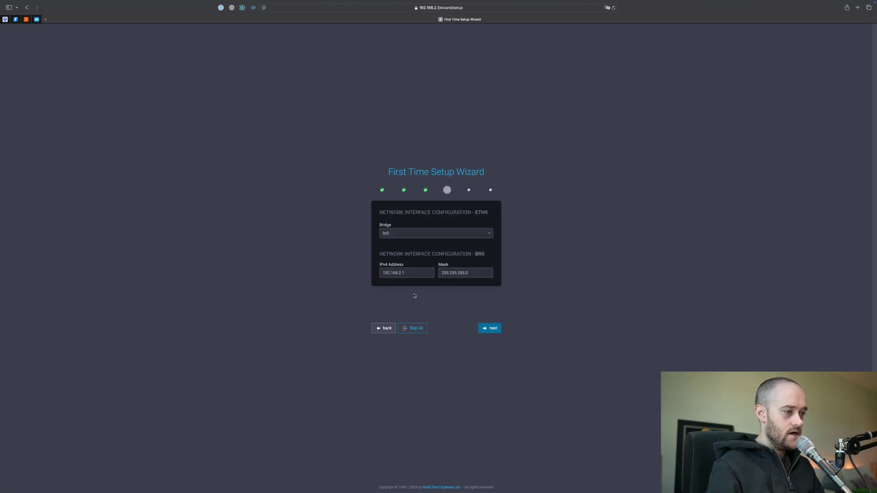
# Step: Change the br0 IPv4 address from 192.168.2.1 to 192.168.1.50 and continue
pyautogui.click(402, 273)
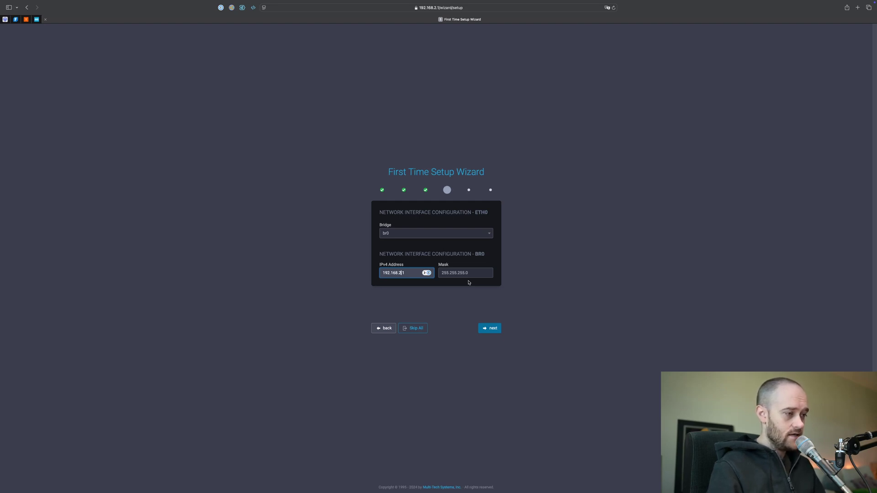
pyautogui.press('BackSpace')
pyautogui.write('1')
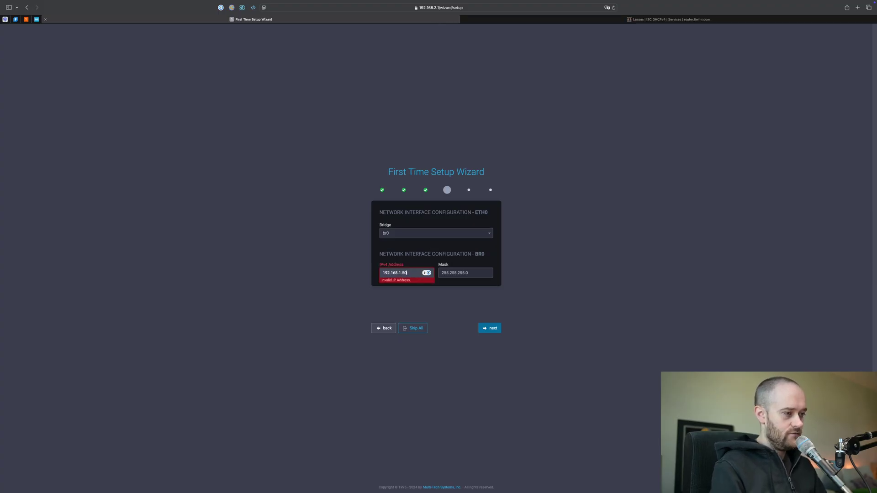
pyautogui.click(613, 272)
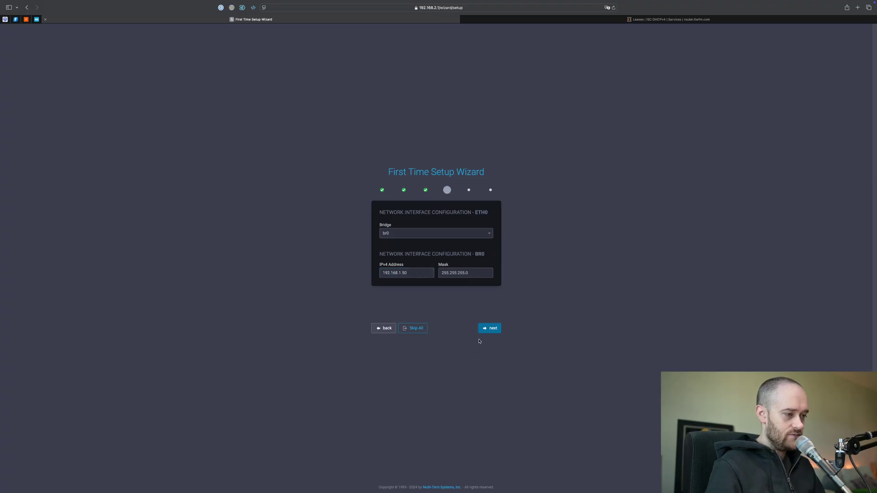
pyautogui.click(489, 329)
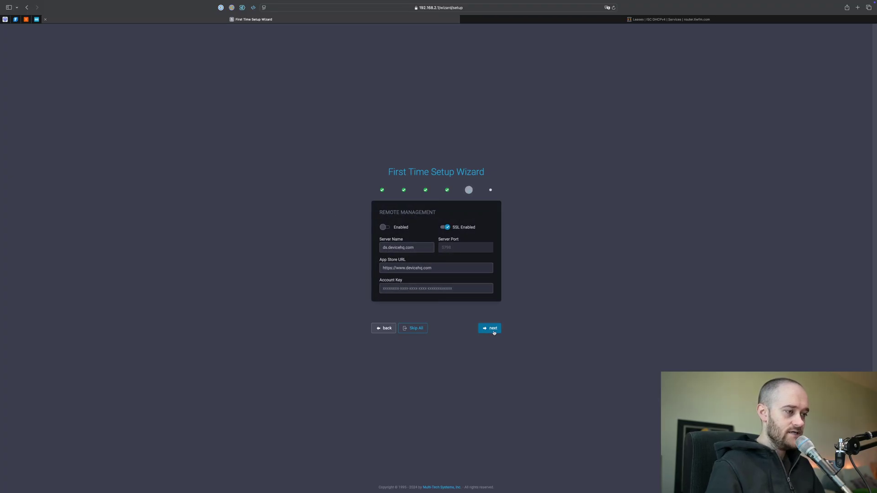
# Step: Enable HTTPS access via WAN and finish the setup wizard
pyautogui.click(493, 331)
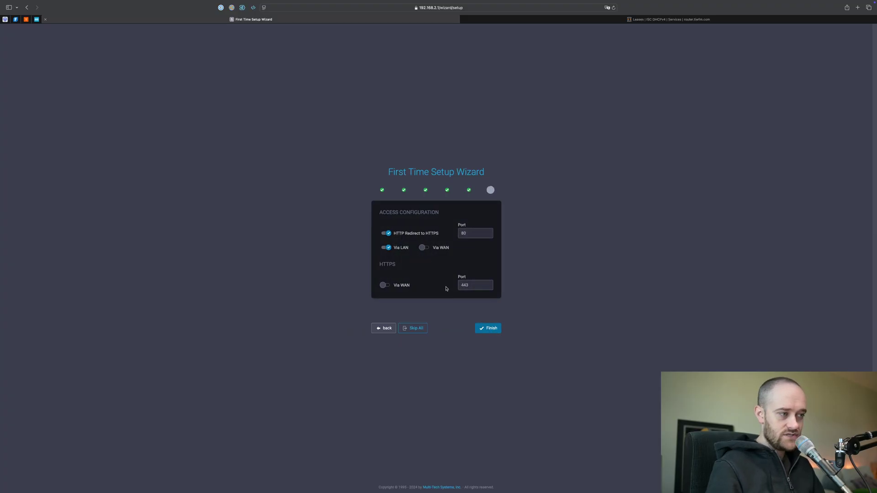
pyautogui.click(385, 286)
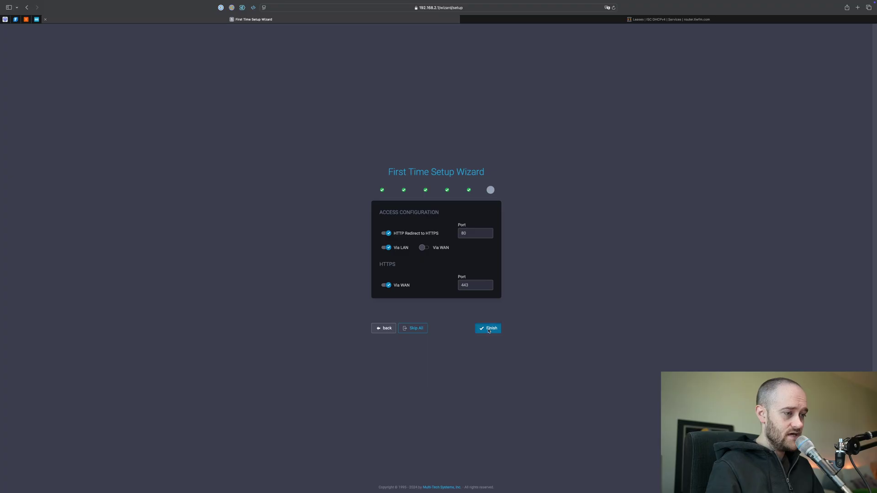
pyautogui.click(488, 329)
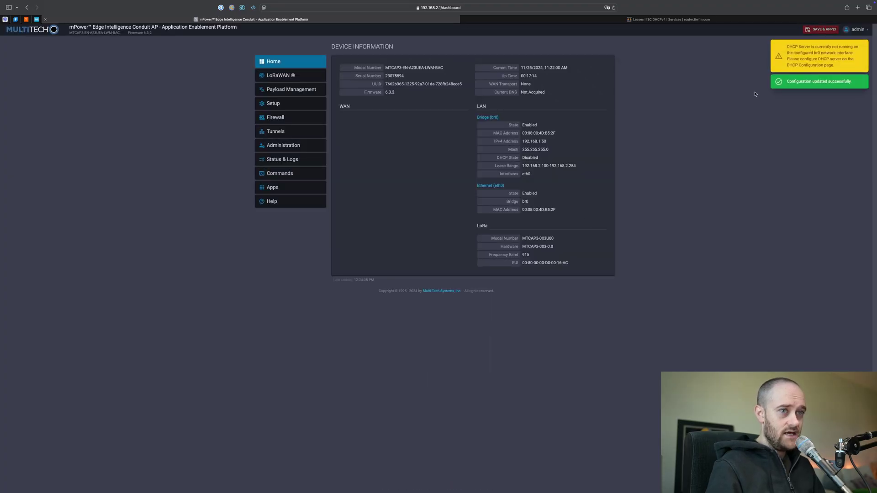
# Step: Save and apply the configuration, confirming the gateway reboot
pyautogui.click(818, 31)
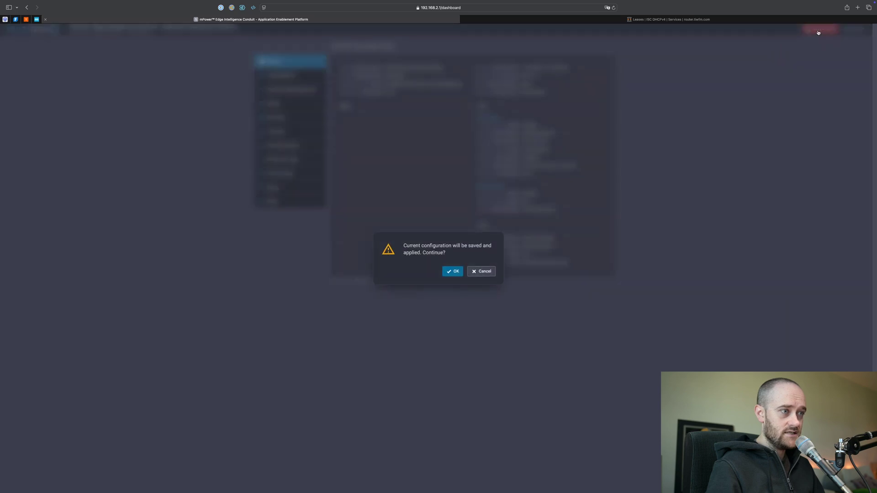
pyautogui.click(452, 271)
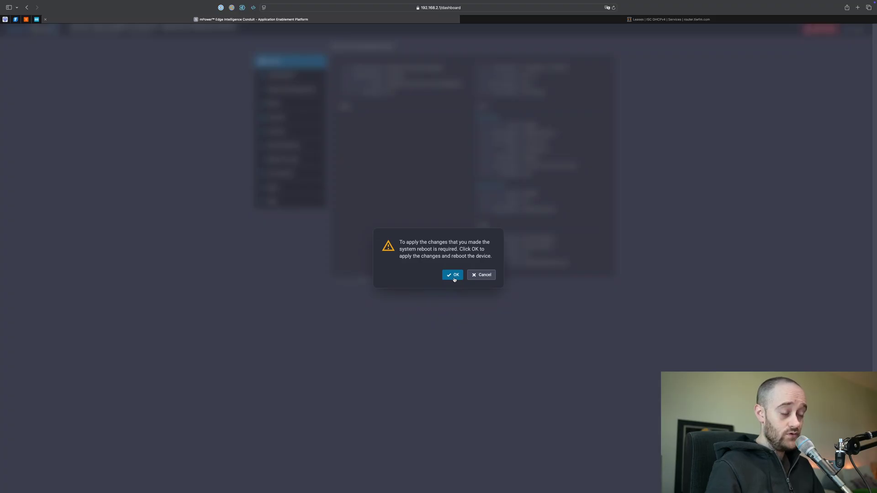
pyautogui.click(454, 276)
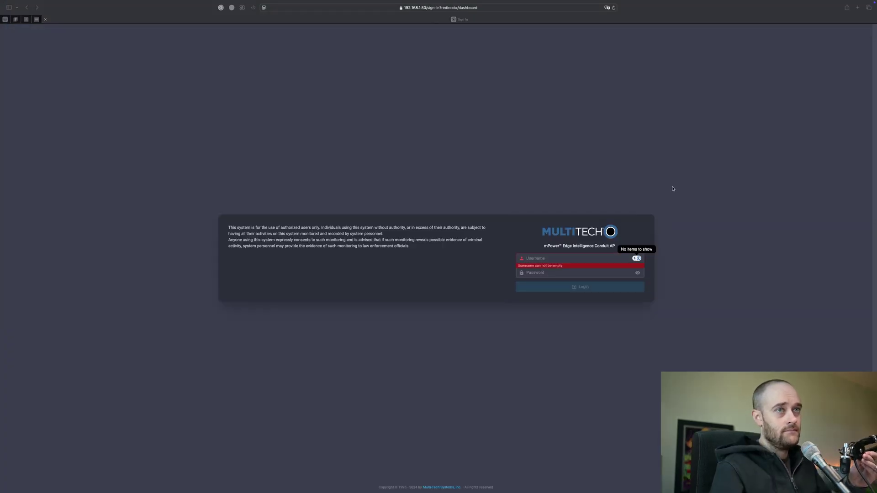
# Step: Log back in as 'admin' at 192.168.1.50 and dismiss the save-login prompt
pyautogui.click(671, 192)
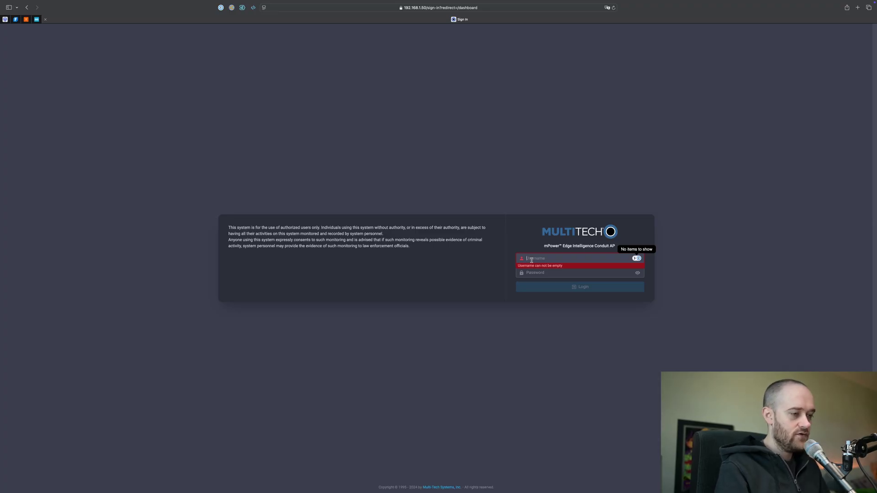
pyautogui.write('admin')
pyautogui.press('Tab')
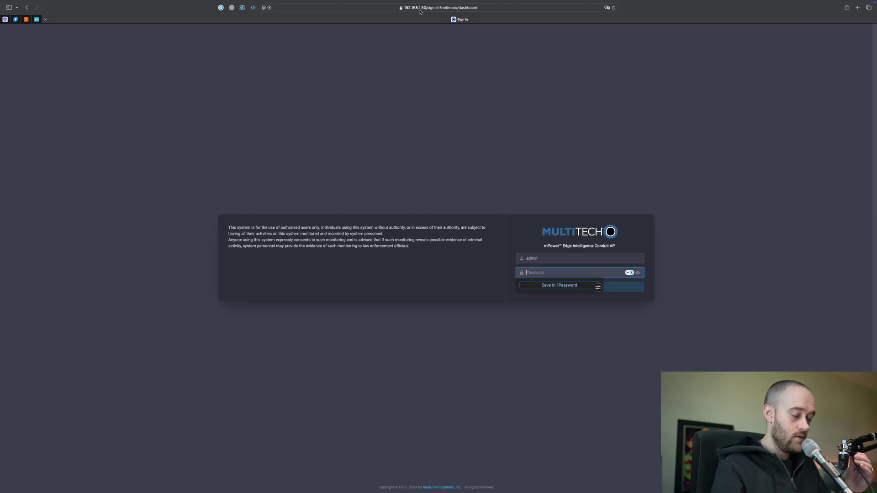
pyautogui.write('•••••••')
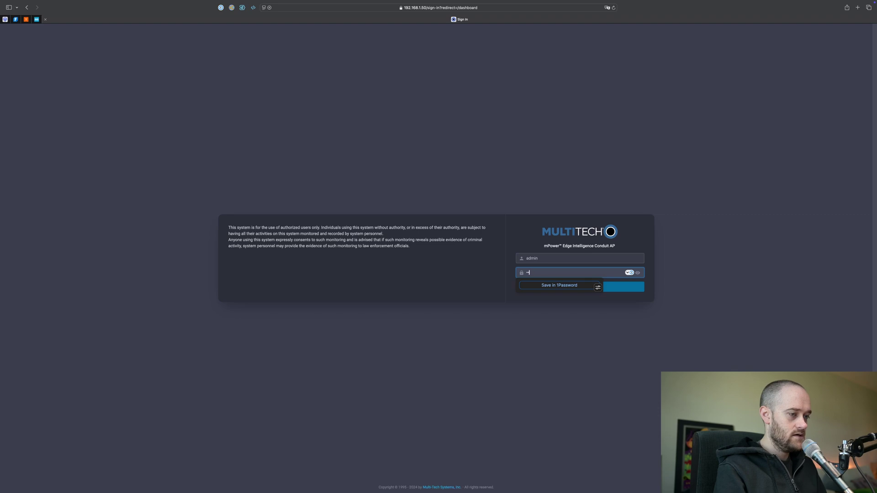
pyautogui.press('BackSpace')
pyautogui.write('•••')
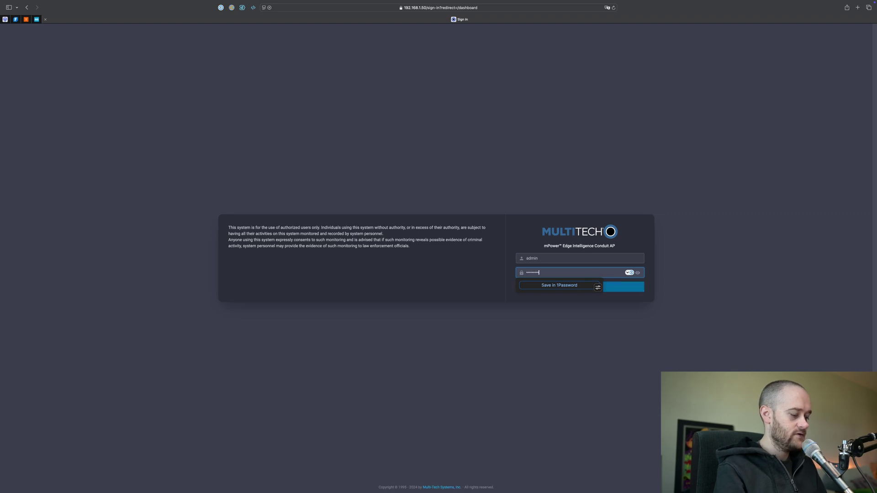
pyautogui.click(611, 287)
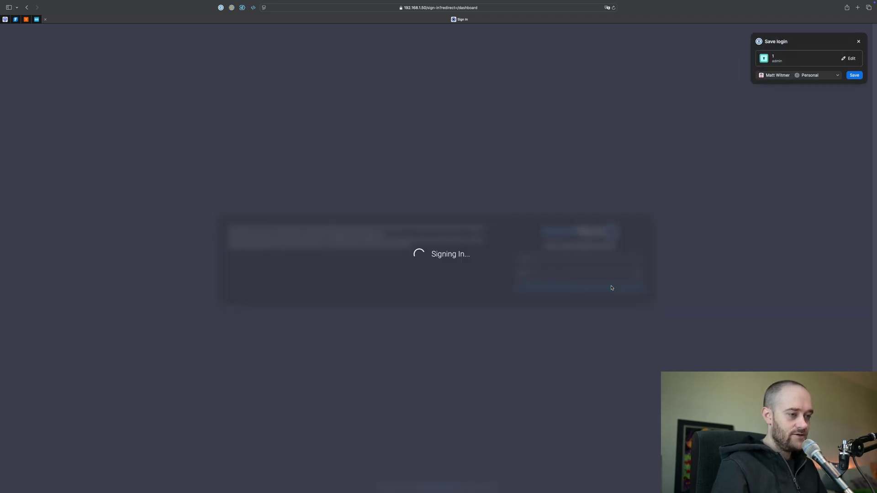
pyautogui.click(854, 42)
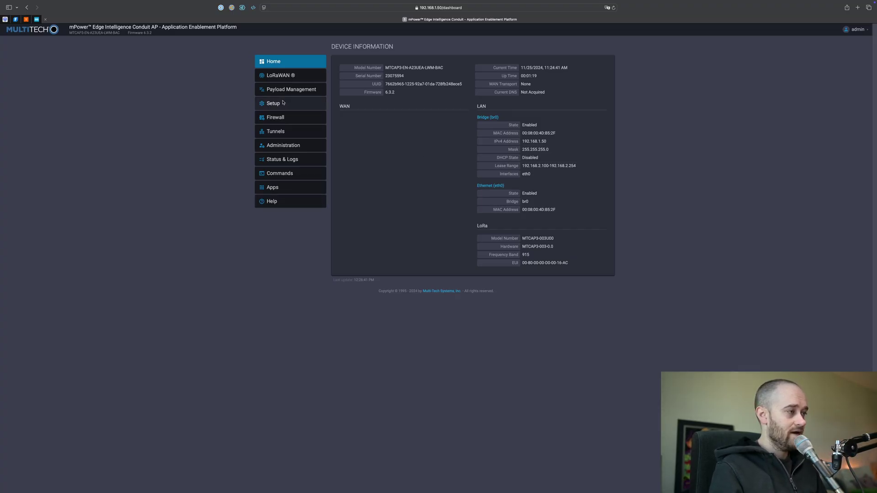
# Step: Set Session Timeout to 30 under Administration > Access Configuration and submit
pyautogui.click(292, 145)
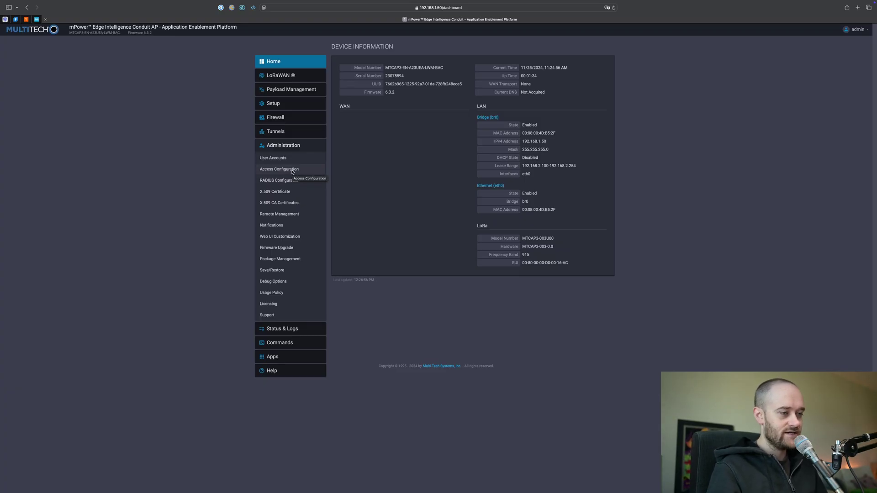
pyautogui.click(291, 170)
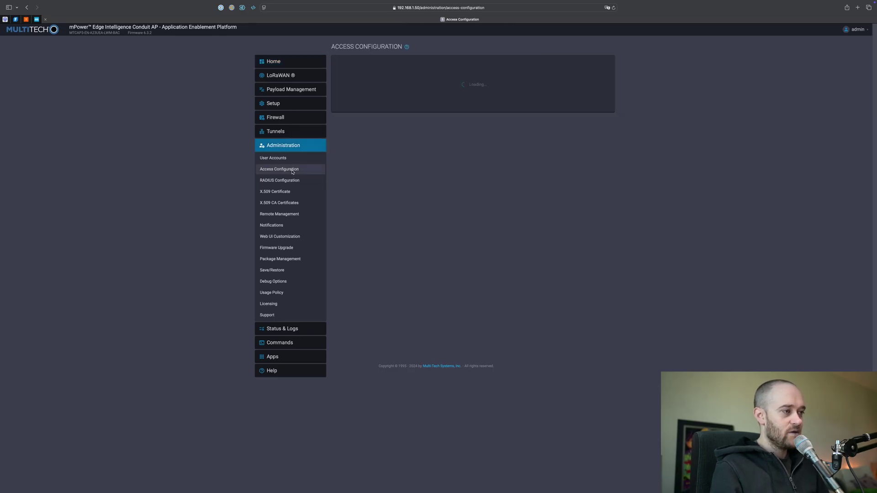
pyautogui.doubleClick(362, 129)
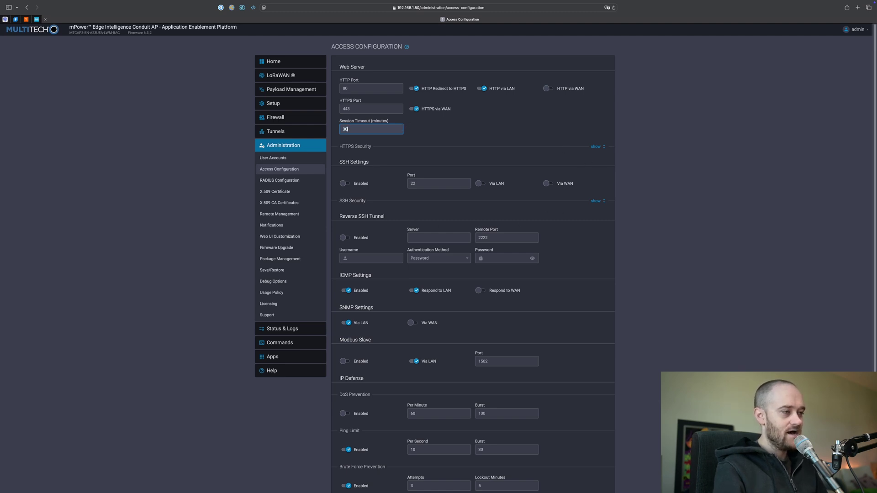
pyautogui.write('30')
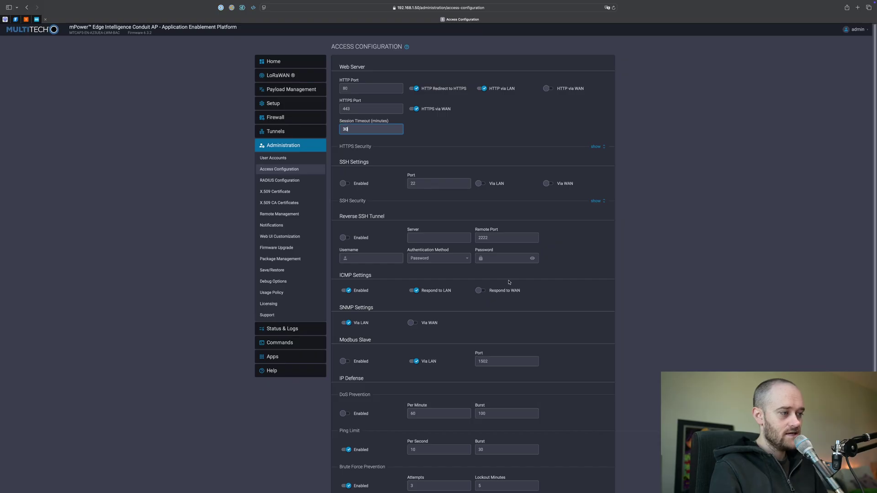
pyautogui.scroll(-2, 509, 280)
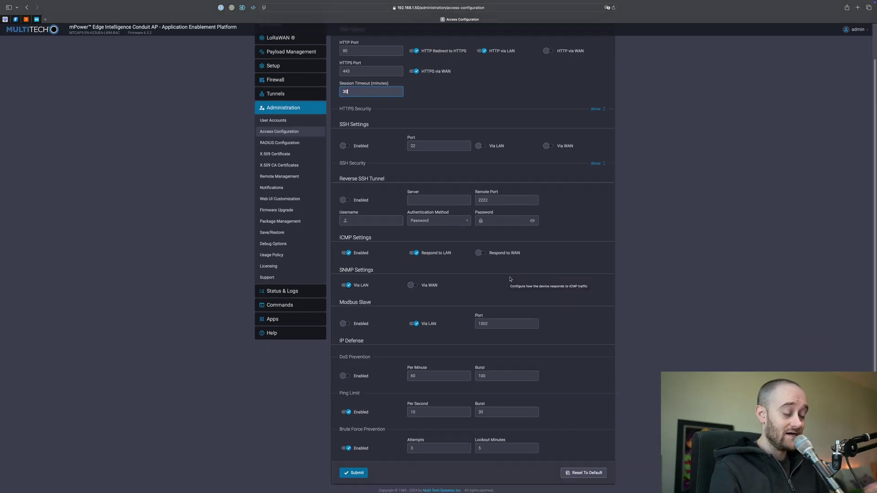
pyautogui.click(362, 476)
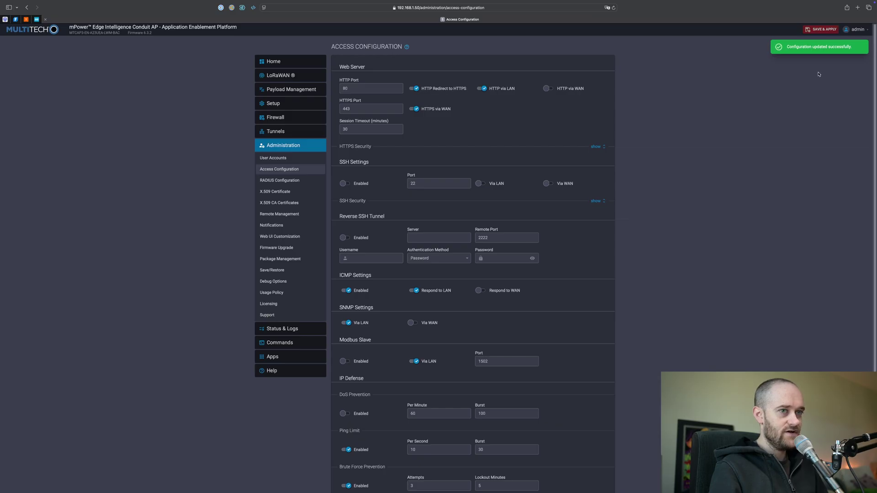
pyautogui.scroll(-2, 359, 475)
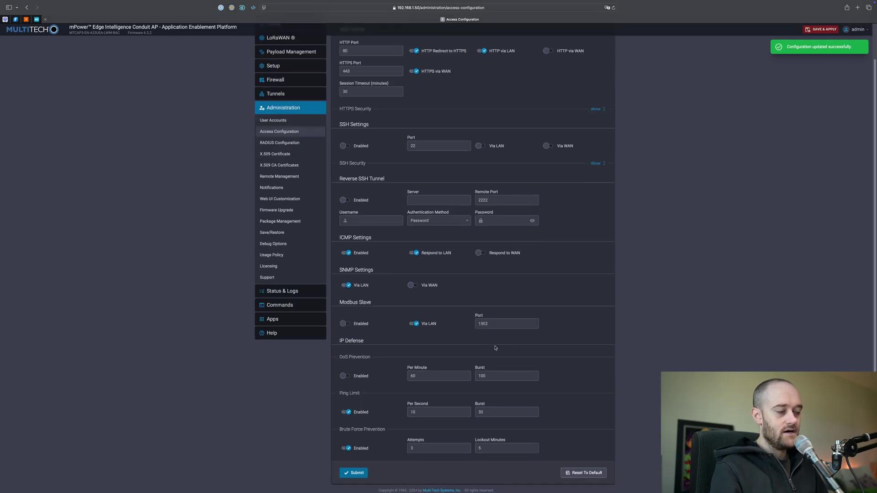
pyautogui.click(356, 475)
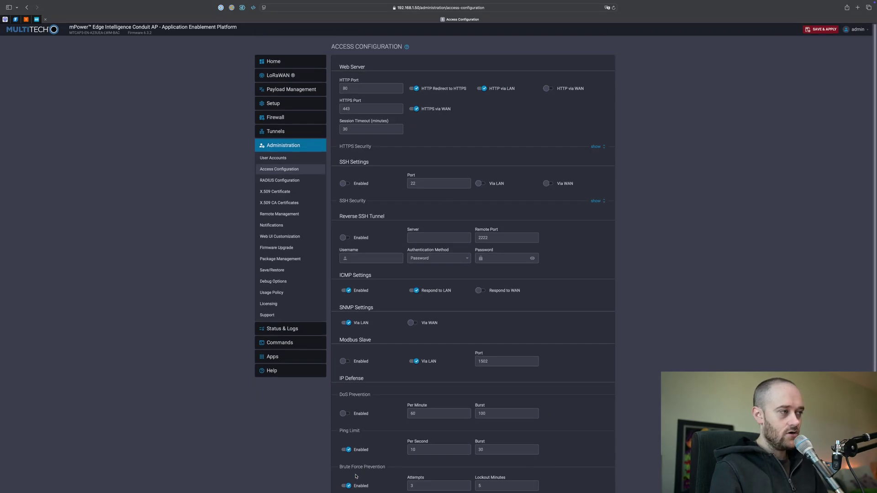
pyautogui.scroll(-2, 354, 474)
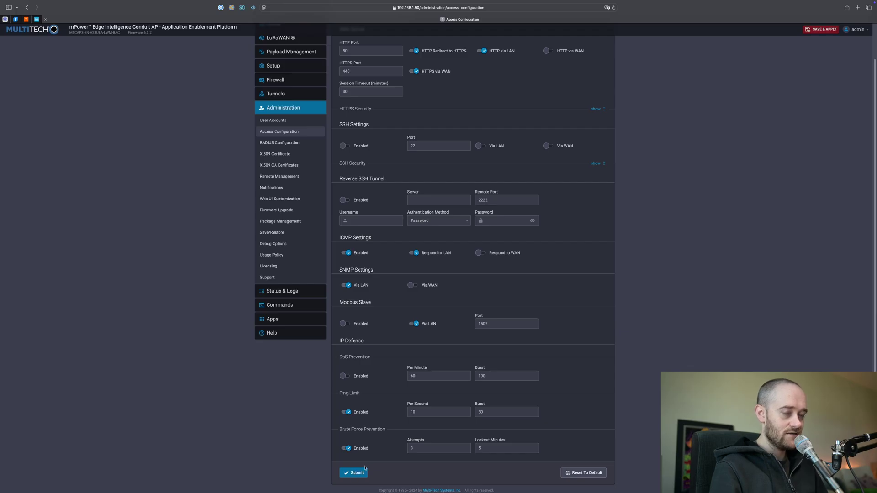
pyautogui.click(354, 473)
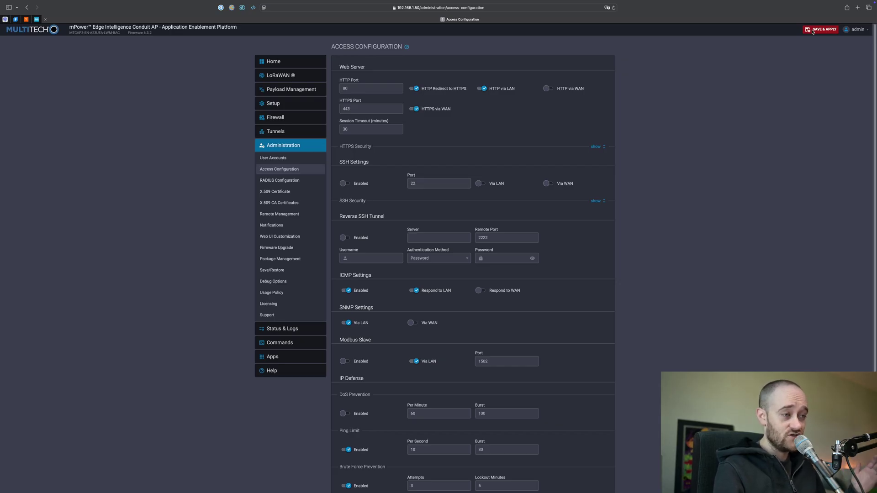
# Step: Save and apply the access changes, confirming the reboot
pyautogui.click(812, 31)
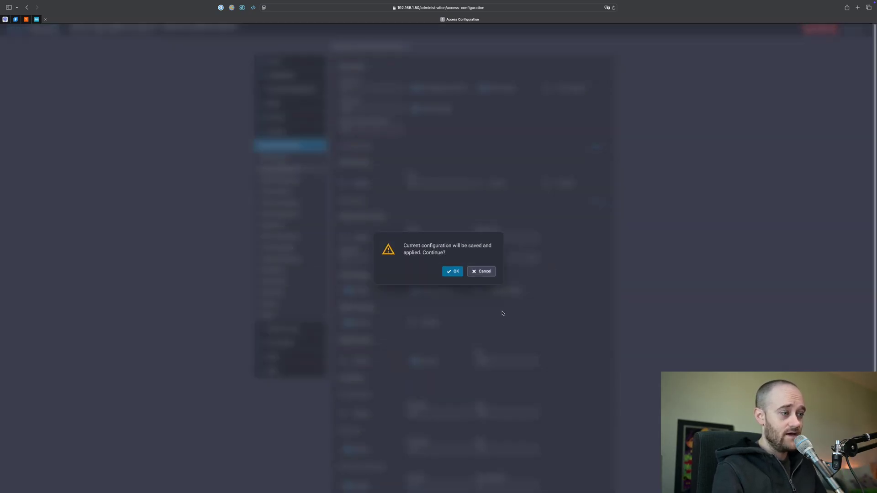
pyautogui.click(454, 273)
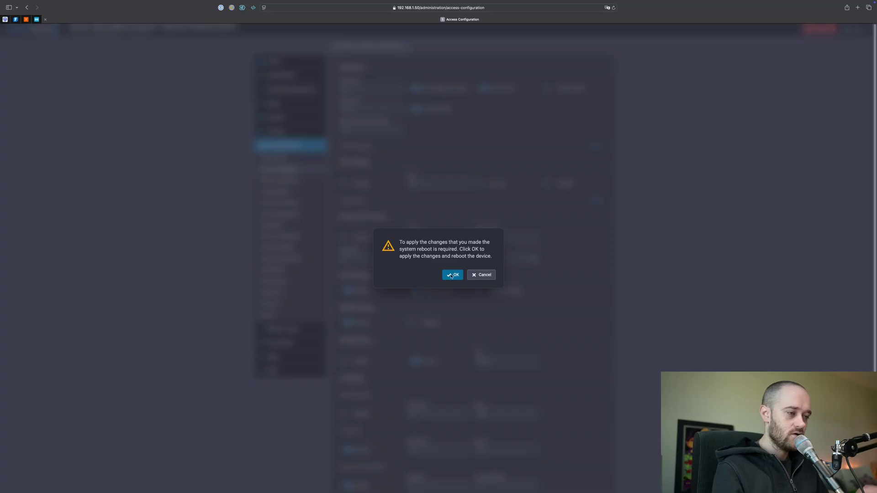
pyautogui.click(451, 276)
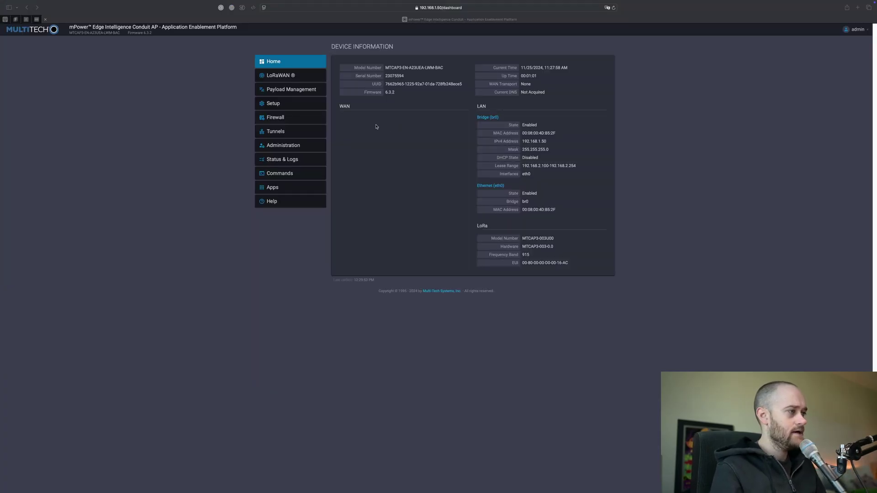
# Step: Edit br0 under Network Interfaces: gateway 192.168.1.1, DNS 8.8.8.8 and 8.8.4.4, then submit
pyautogui.click(275, 103)
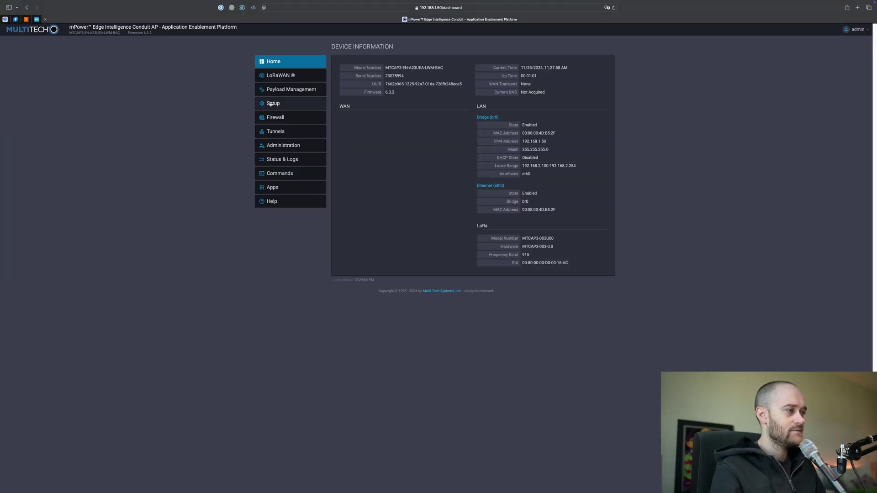
pyautogui.click(270, 104)
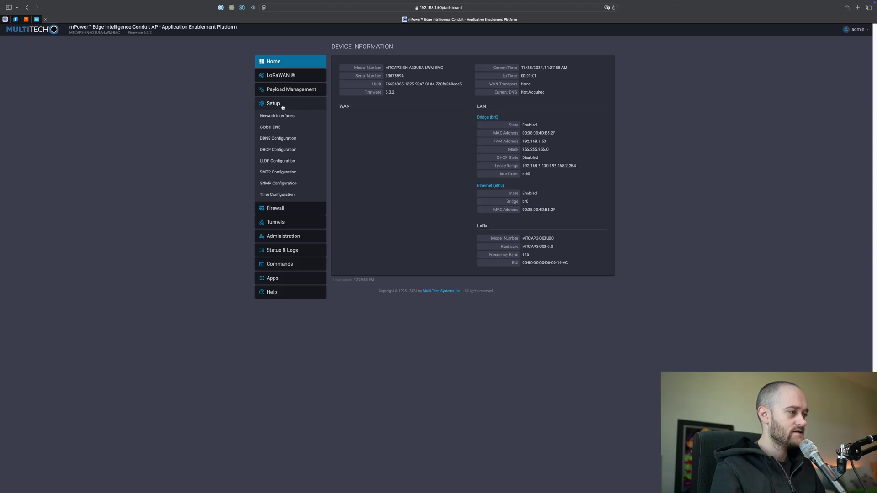
pyautogui.click(283, 117)
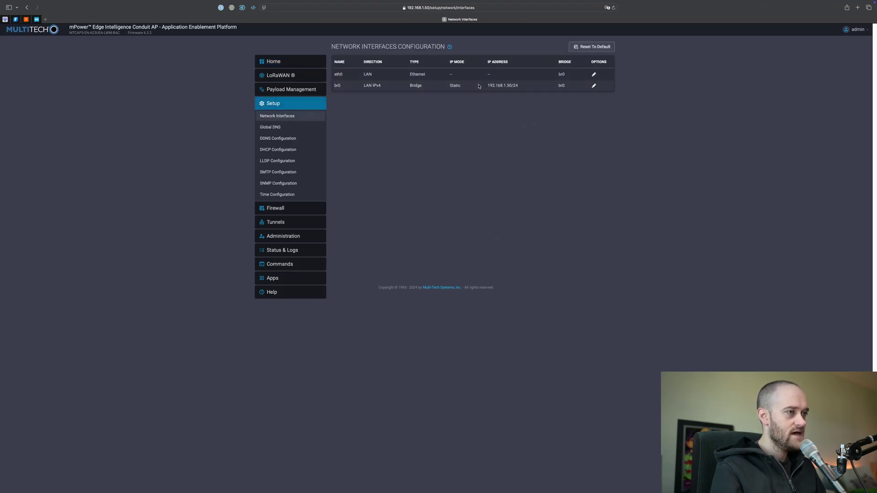
pyautogui.click(592, 86)
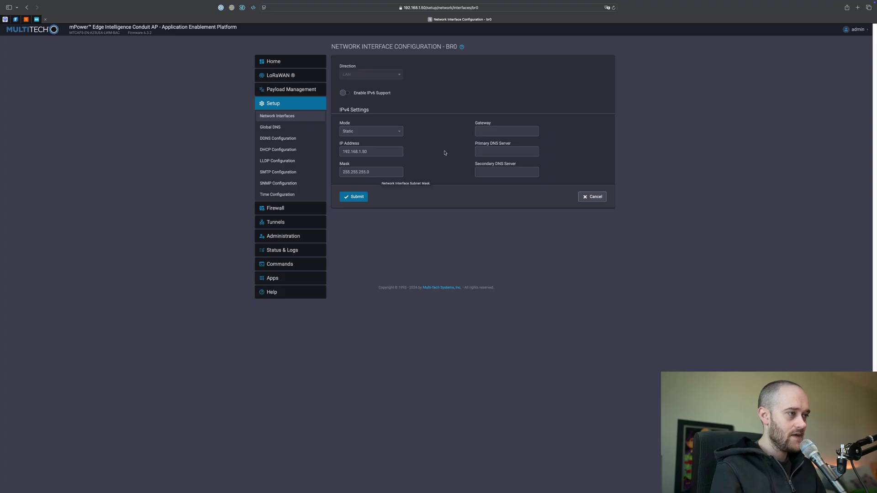
pyautogui.click(498, 132)
pyautogui.write('192.168')
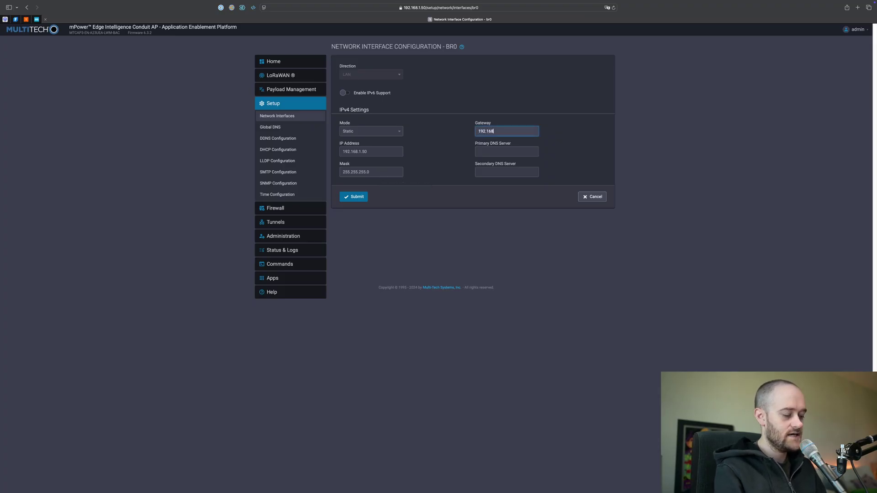
pyautogui.write('.1.1')
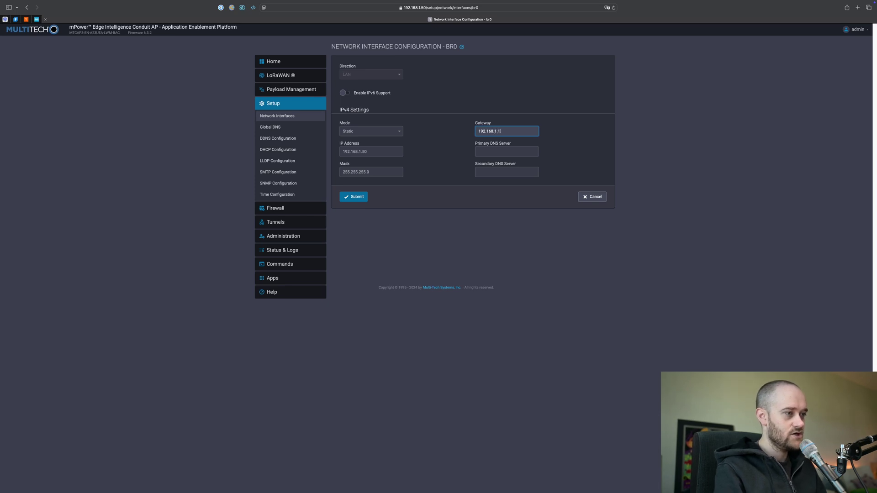
pyautogui.click(478, 151)
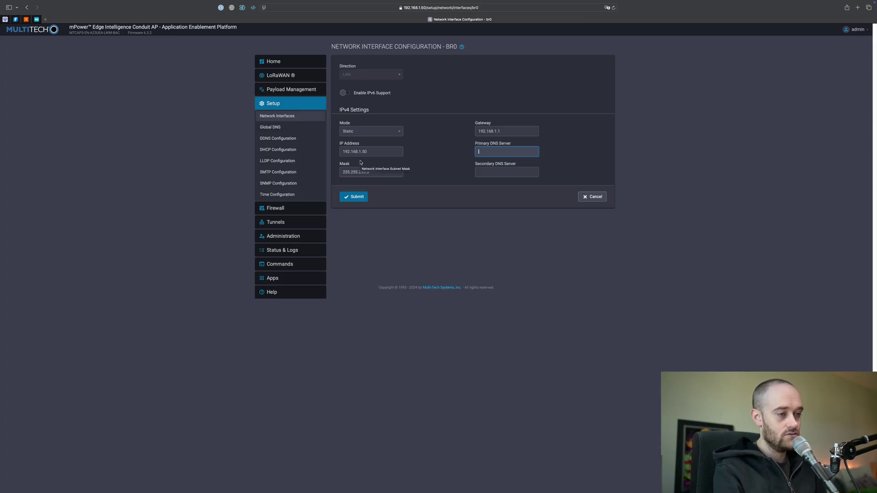
pyautogui.write('8.8.8.8')
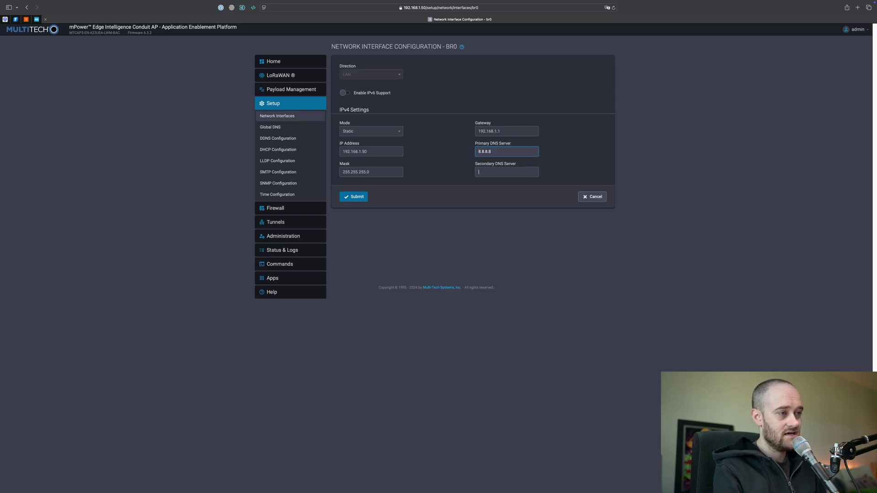
pyautogui.press('Tab')
pyautogui.write('8.8.4.4')
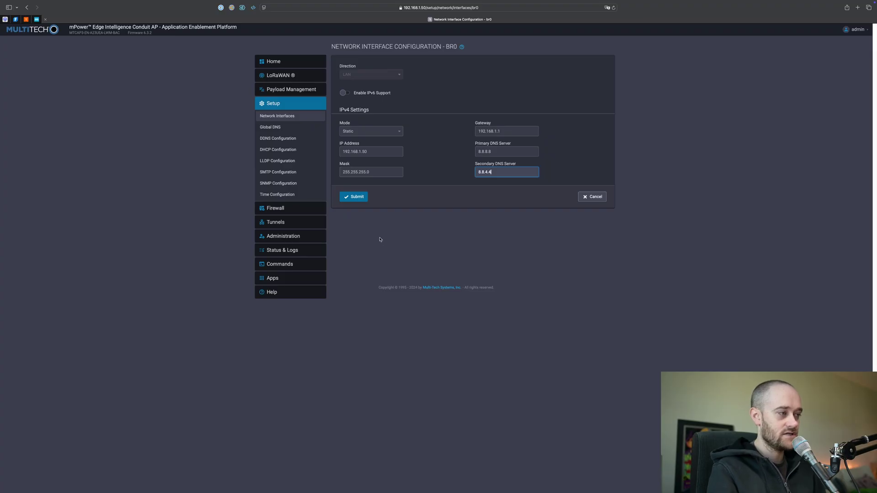
pyautogui.click(352, 197)
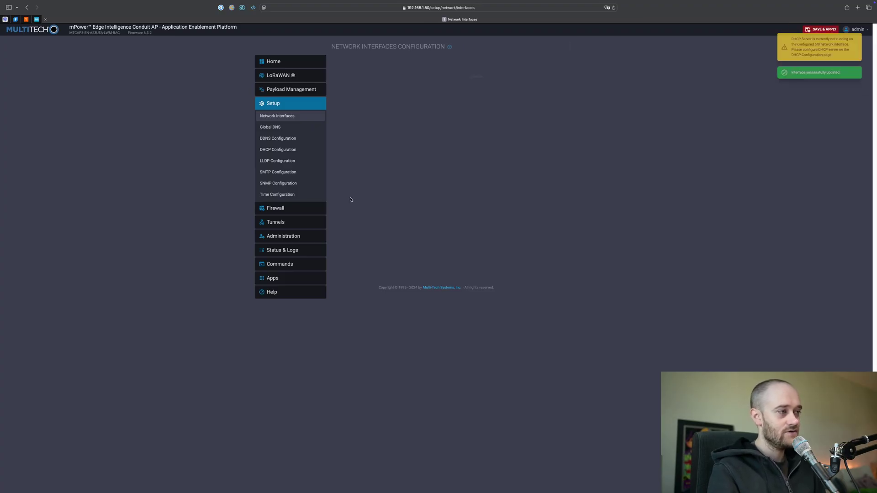
# Step: Save and apply the pending network configuration and confirm the gateway reboot
pyautogui.click(809, 29)
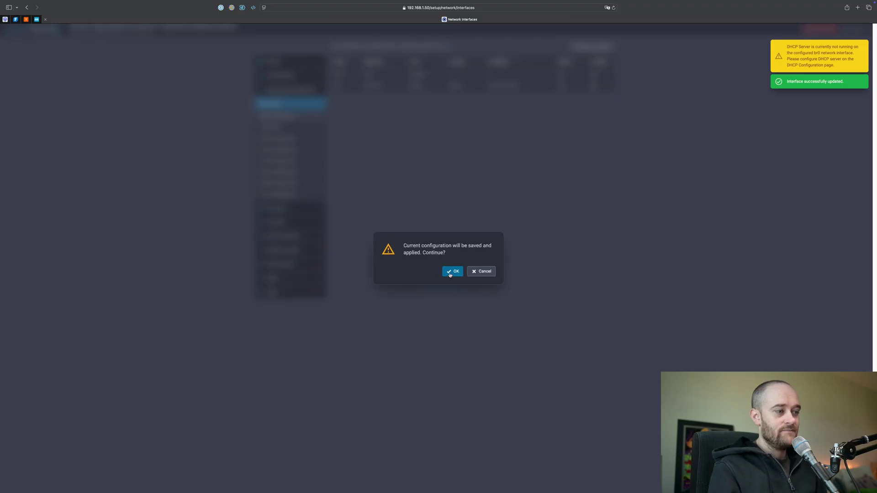
pyautogui.click(451, 272)
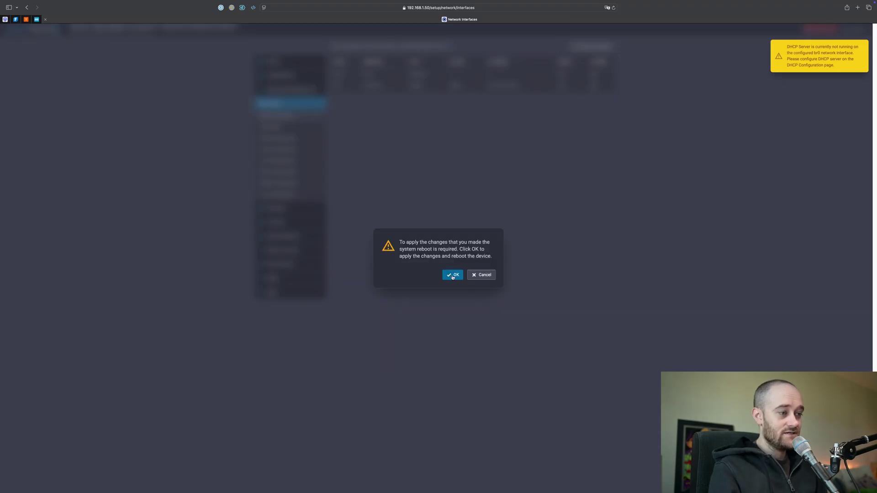
pyautogui.click(452, 275)
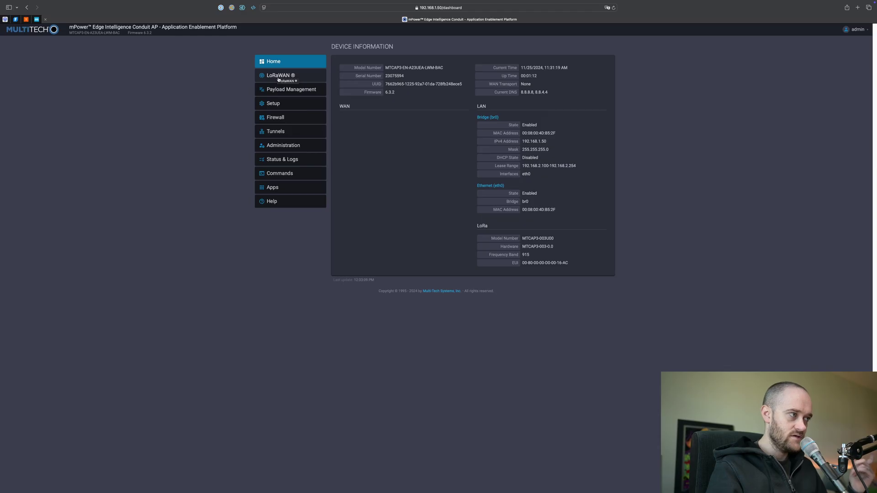
# Step: In LoRaWAN Network Settings, change LoRa Mode from Disabled to Network Server
pyautogui.click(278, 76)
pyautogui.click(287, 86)
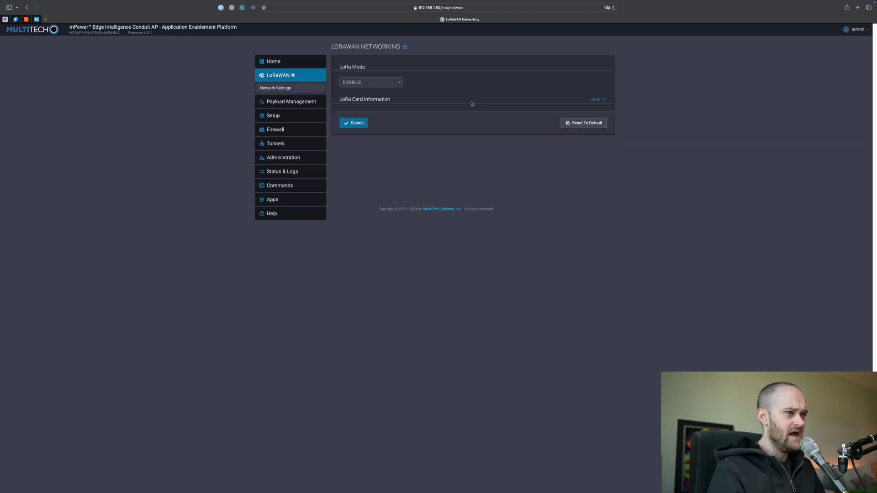
pyautogui.click(394, 84)
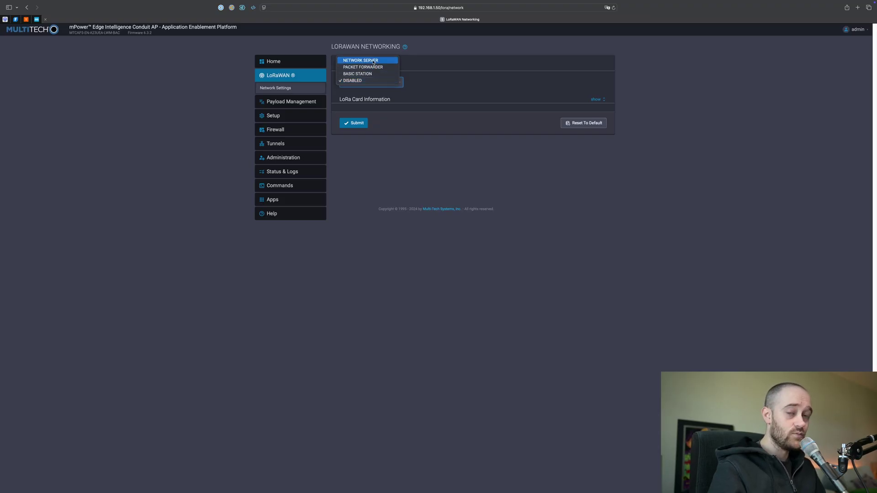
pyautogui.click(373, 61)
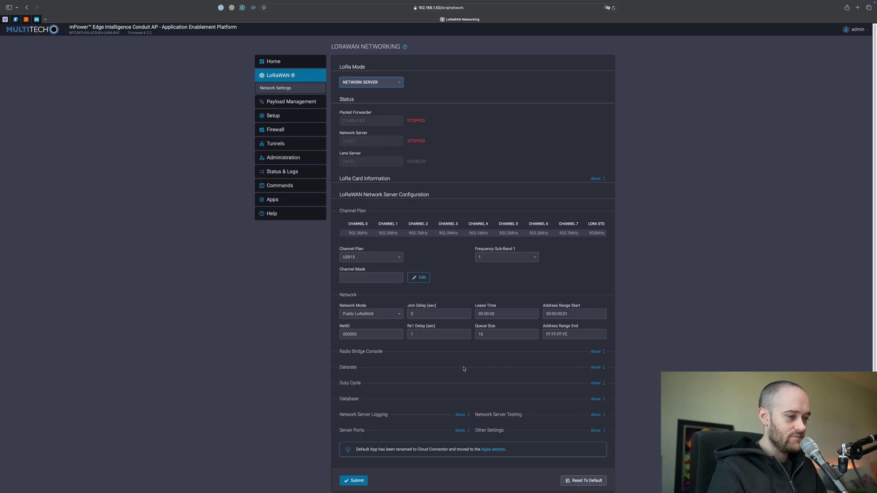
pyautogui.scroll(-1, 462, 369)
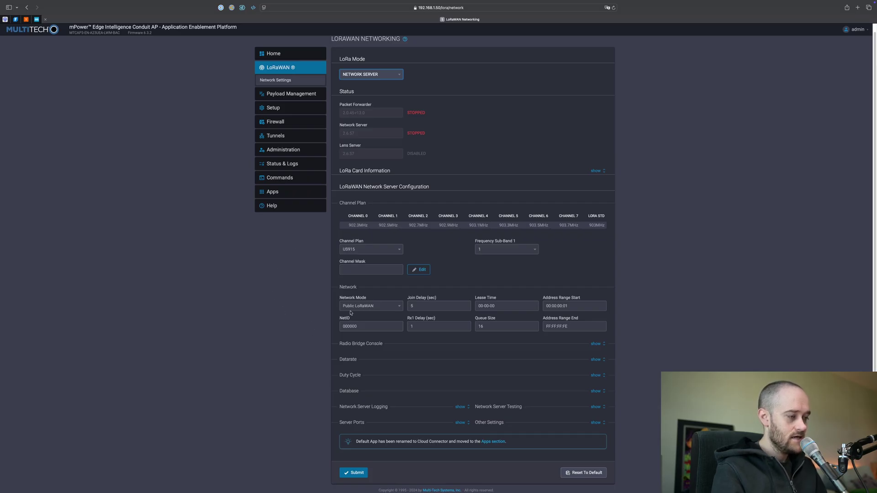
# Step: Submit the Network Server settings and save and apply them to the gateway
pyautogui.click(356, 473)
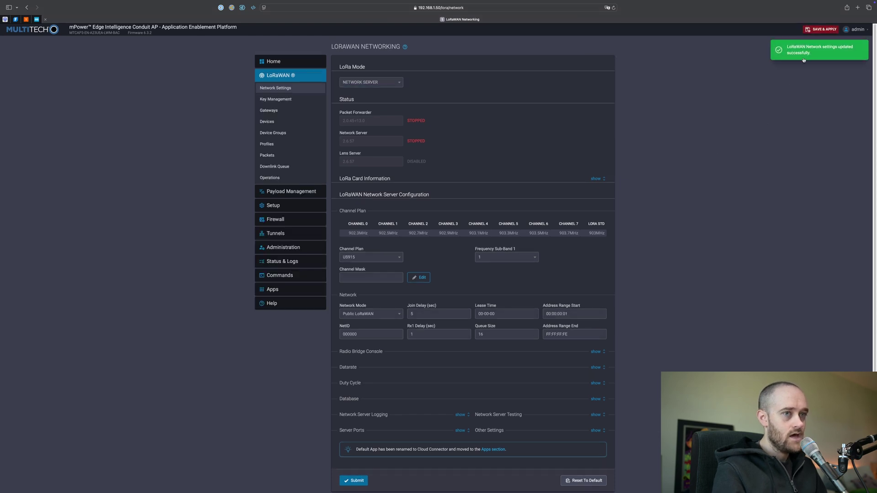
pyautogui.click(809, 29)
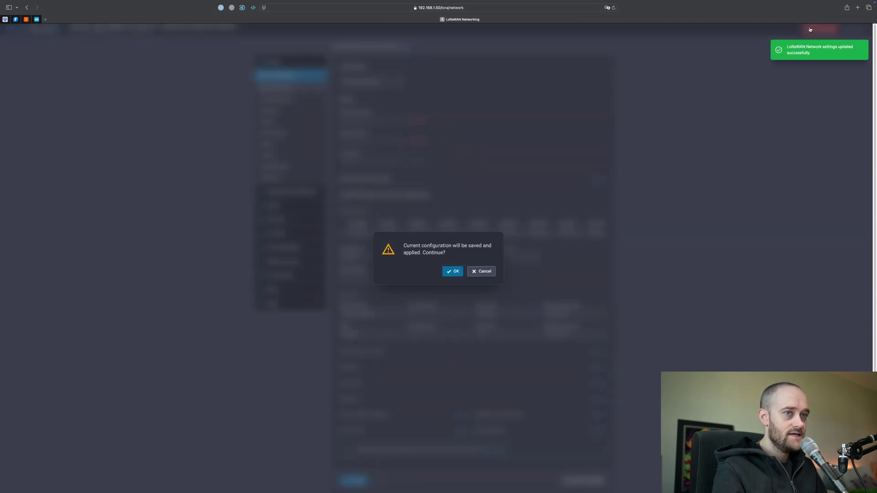
pyautogui.click(448, 274)
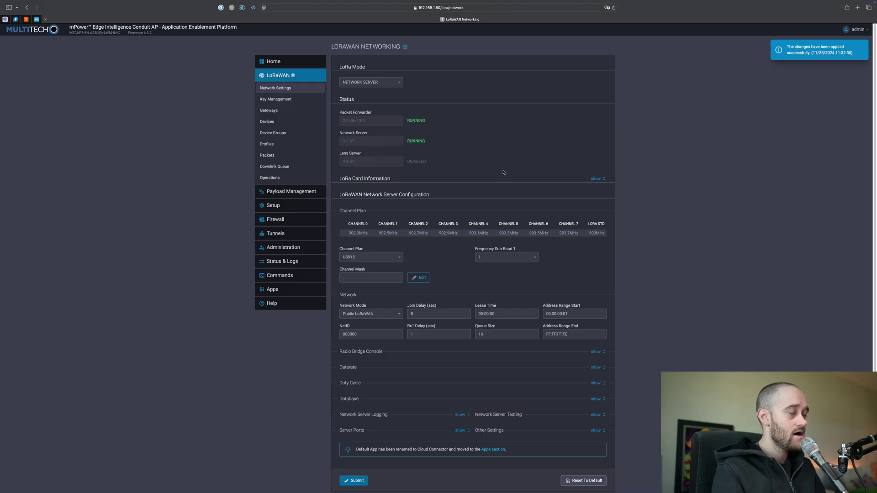
# Step: In Key Management, set Location to Local Join Server and default profile LW102-OTA-US915
pyautogui.click(287, 102)
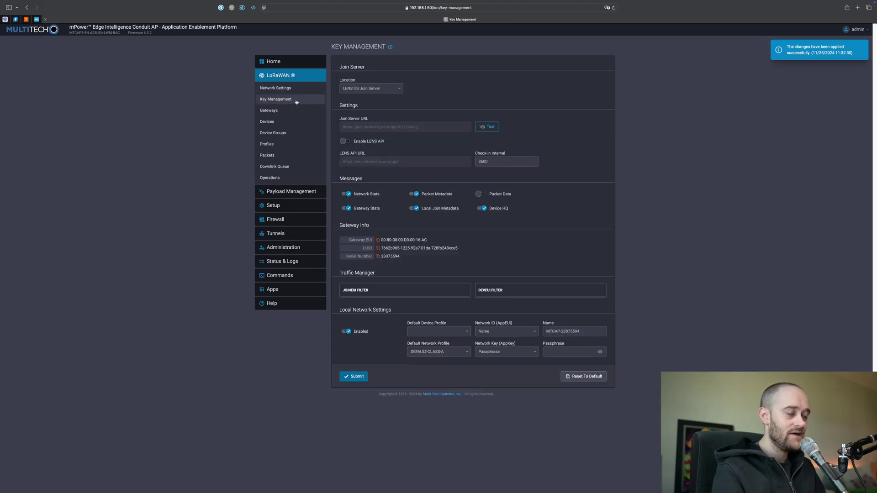
pyautogui.click(382, 91)
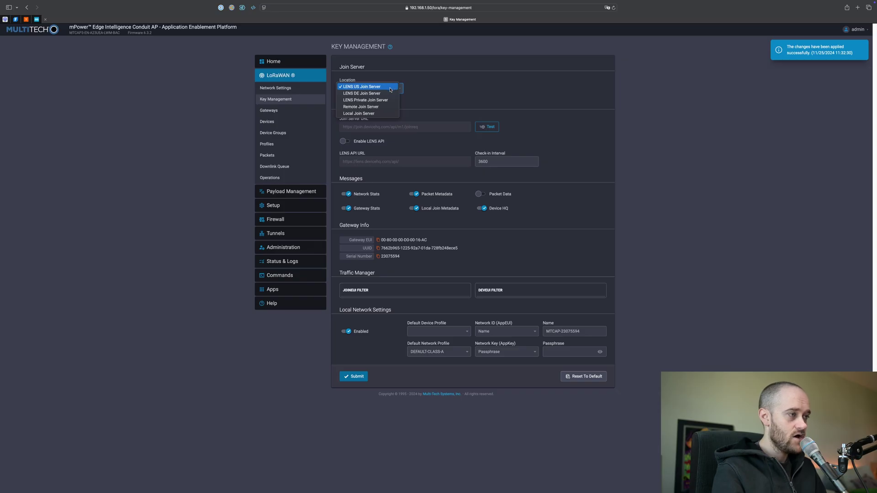
pyautogui.click(358, 113)
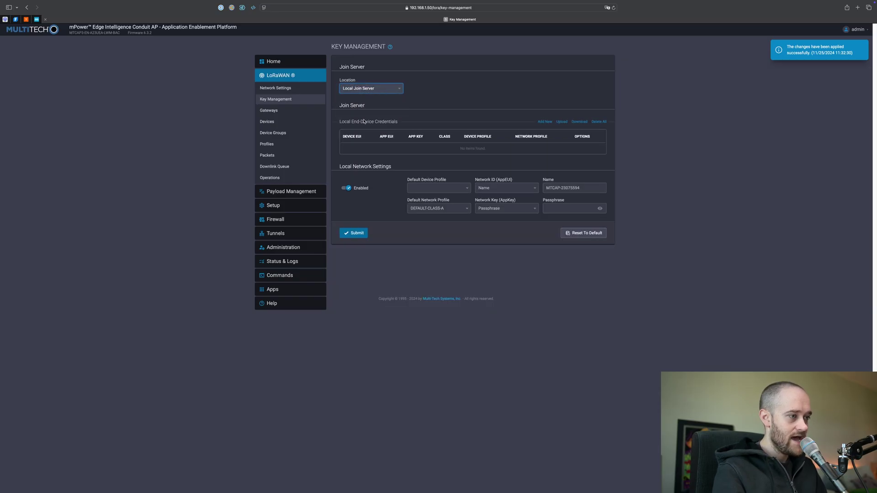
pyautogui.click(451, 192)
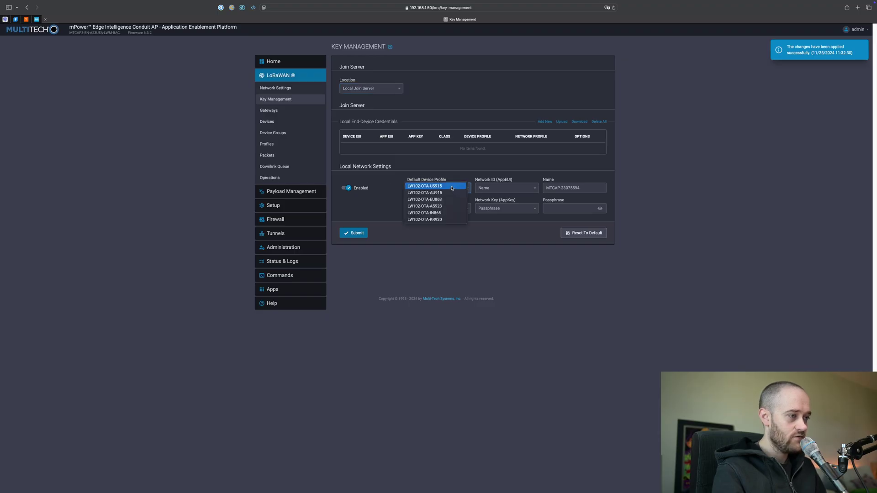
pyautogui.click(451, 187)
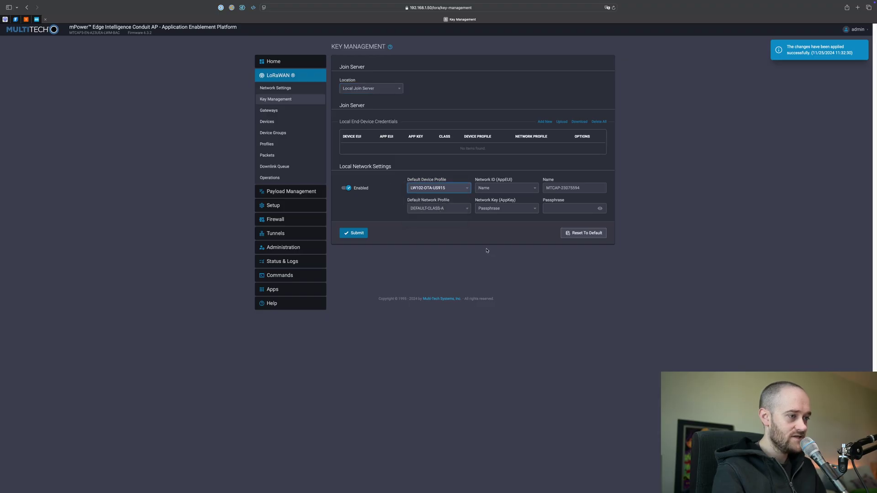
# Step: Enter a network key passphrase without special characters and submit the key management settings
pyautogui.click(563, 207)
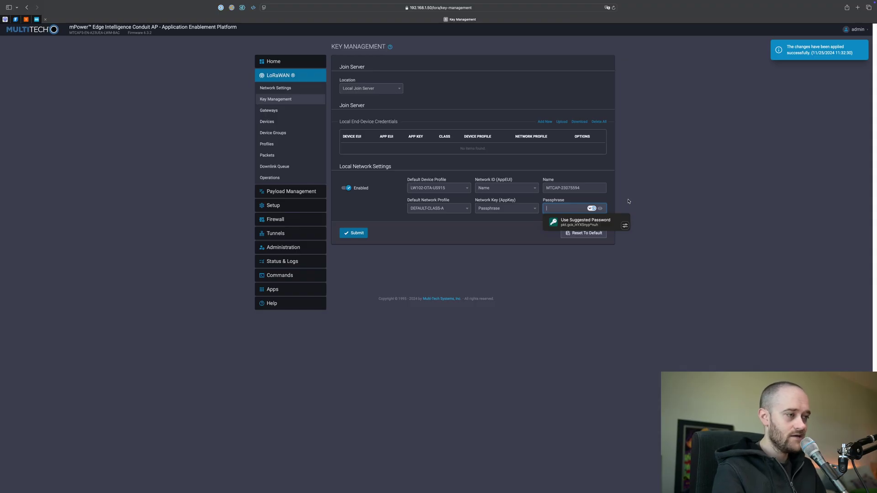
pyautogui.write('c•••')
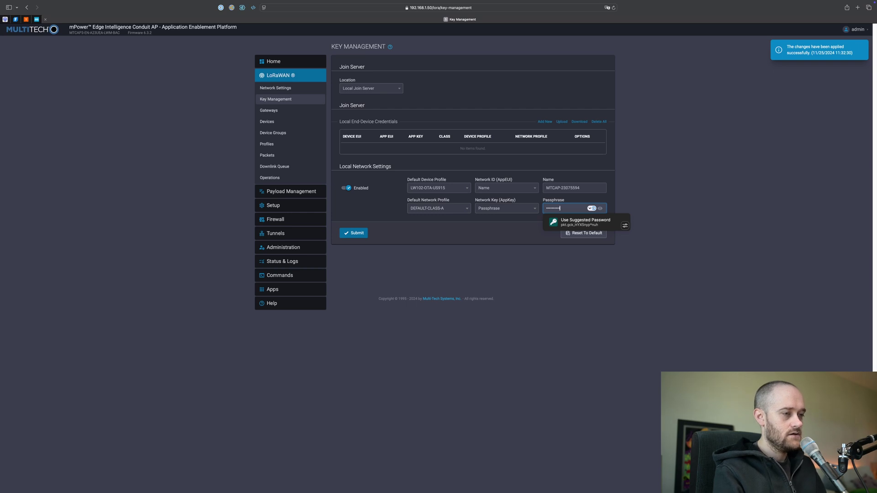
pyautogui.click(667, 157)
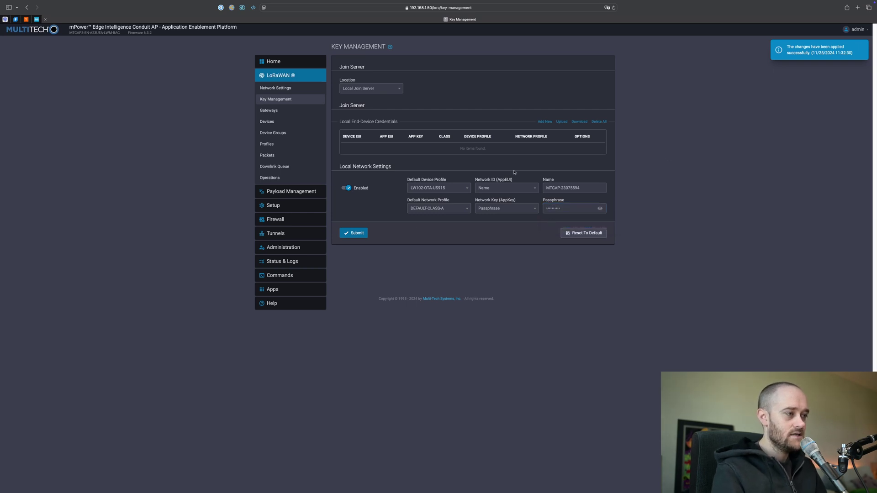
pyautogui.click(347, 233)
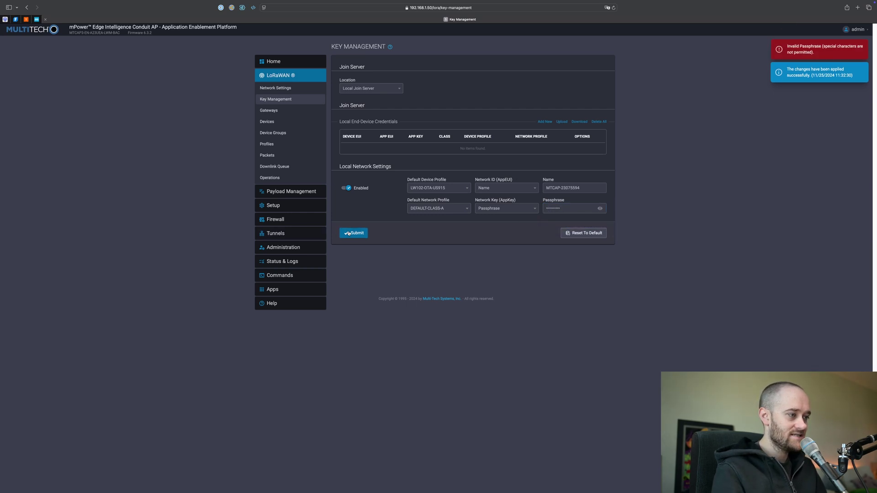
pyautogui.click(557, 210)
pyautogui.press('super+a')
pyautogui.press('BackSpace')
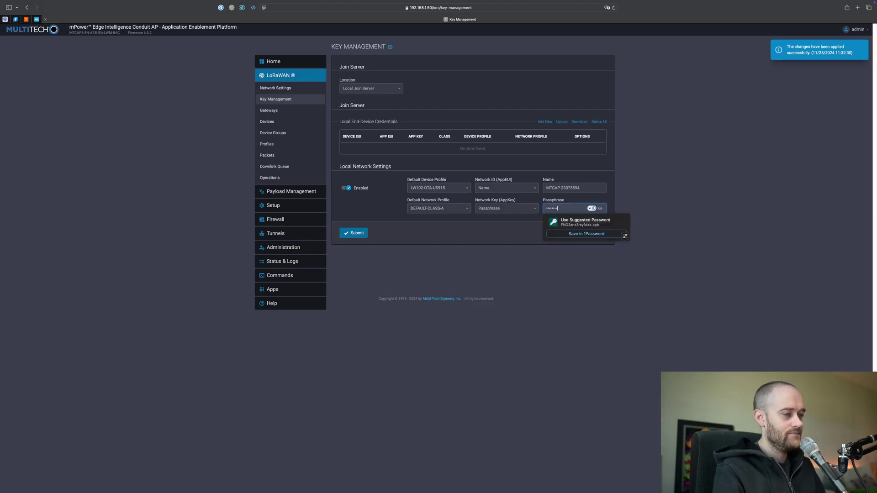
pyautogui.press('BackSpace')
pyautogui.press('BackSpace')
pyautogui.press('BackSpace')
pyautogui.press('BackSpace')
pyautogui.press('BackSpace')
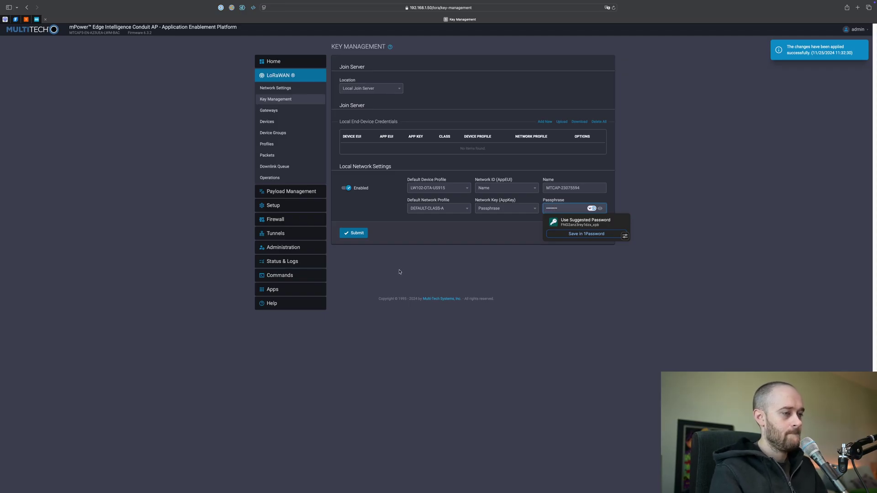
pyautogui.click(356, 234)
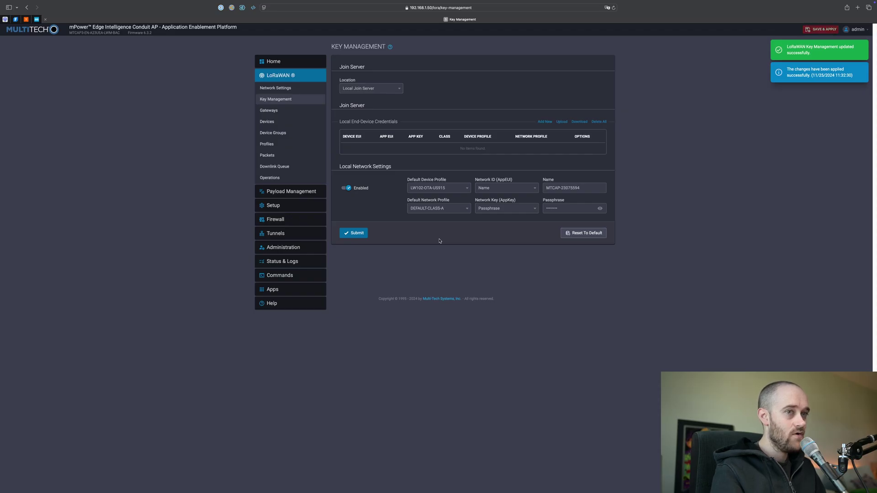
# Step: Save and apply the local join server and passphrase key settings to the gateway
pyautogui.click(815, 30)
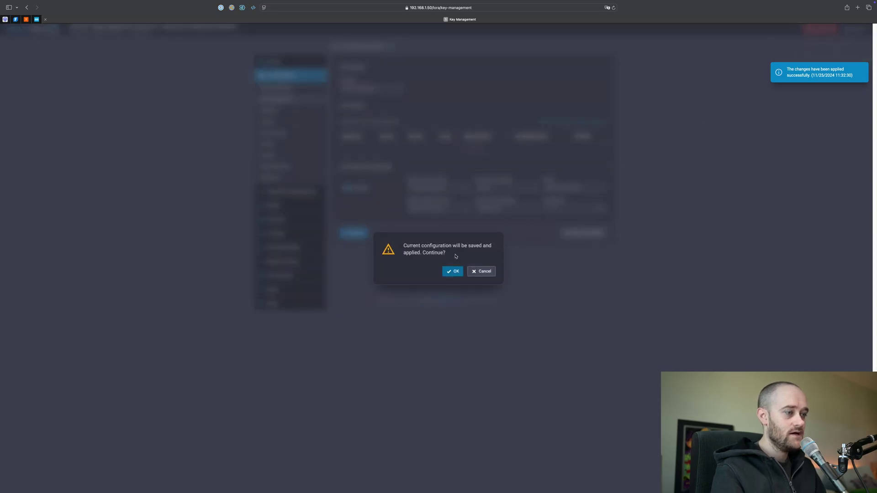
pyautogui.click(451, 272)
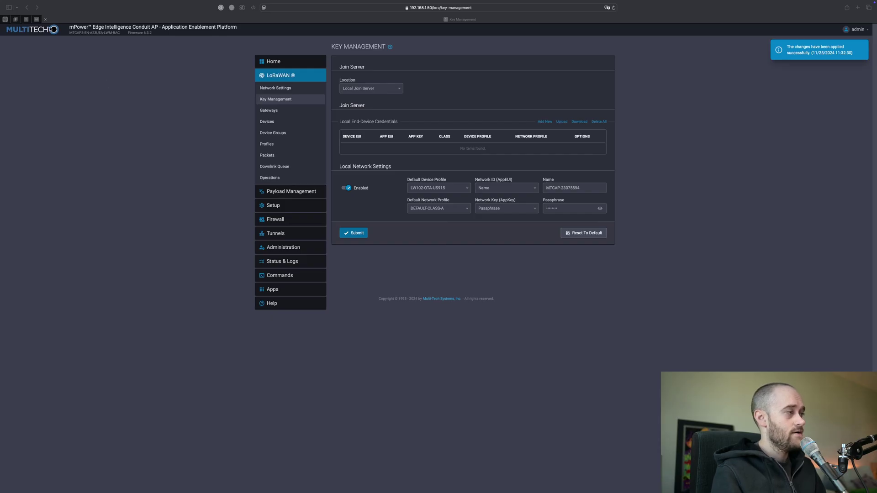
# Step: Bring the TextEdit notes forward and inspect the Dev EUI, App Key and App EUI values
pyautogui.click(19, 15)
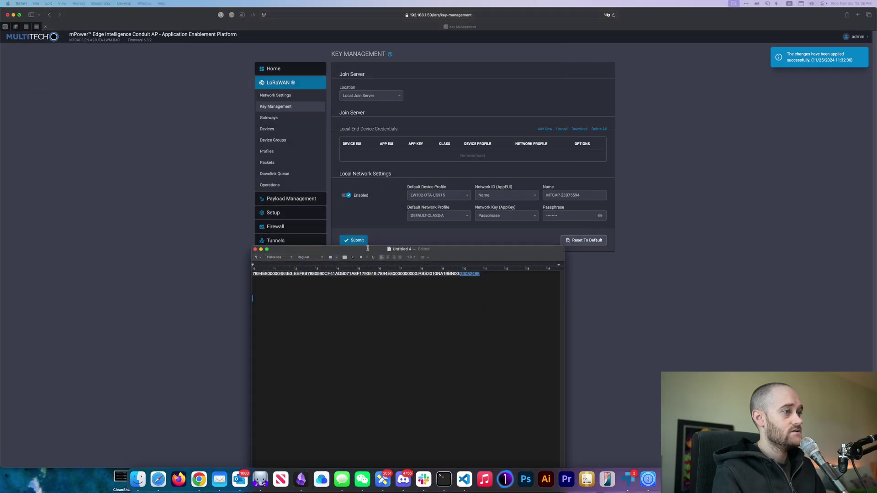
pyautogui.moveTo(368, 243); pyautogui.dragTo(414, 91)
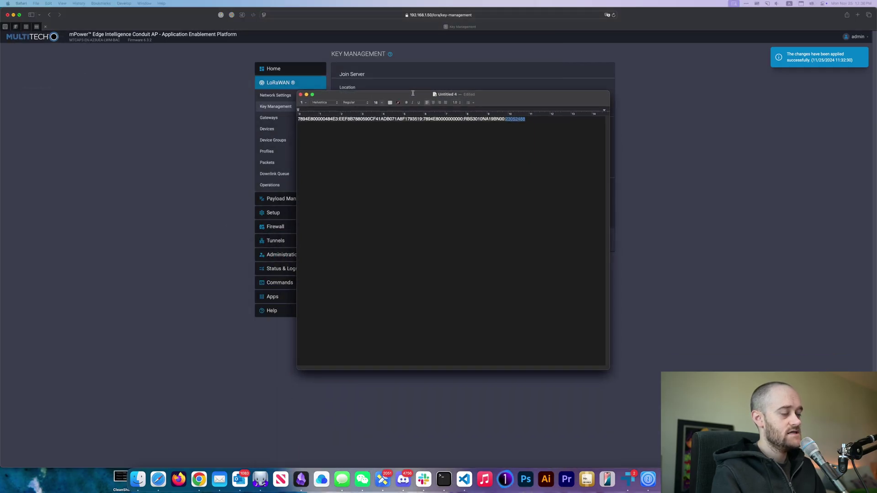
pyautogui.doubleClick(331, 116)
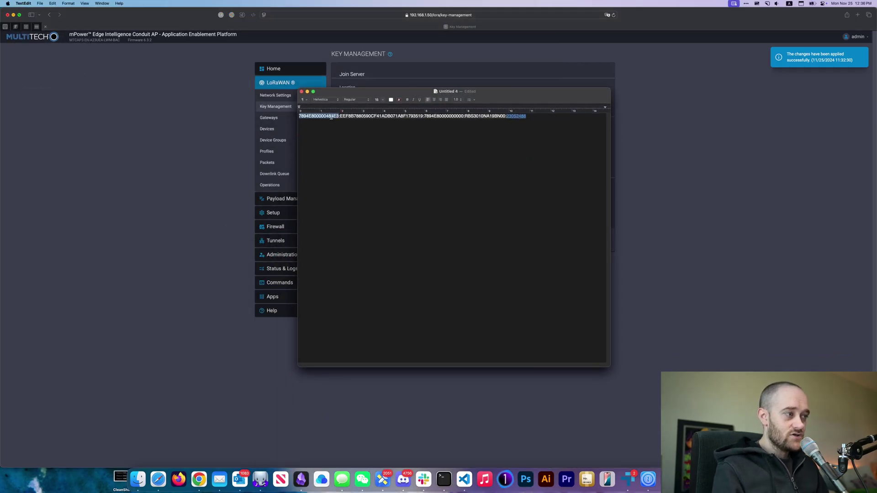
pyautogui.doubleClick(356, 117)
pyautogui.doubleClick(447, 117)
pyautogui.press('super+c')
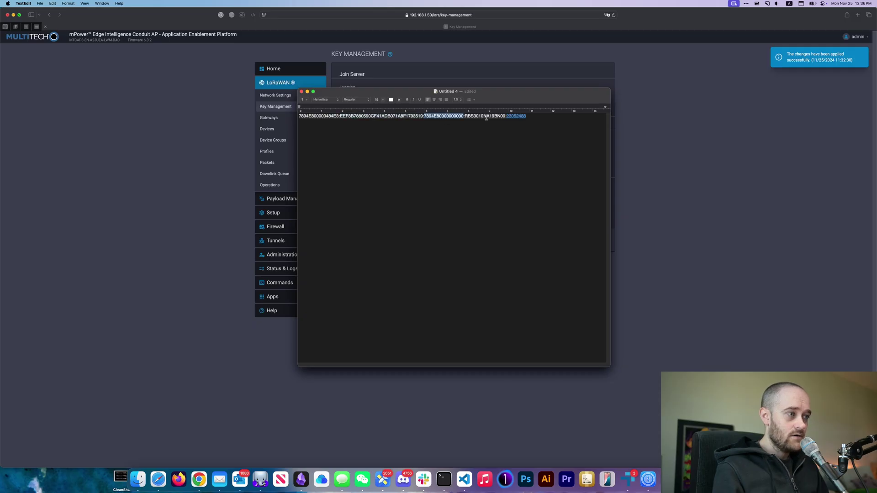
# Step: Select the whole credentials line and move the notes window to the upper left
pyautogui.moveTo(485, 96); pyautogui.dragTo(672, 169)
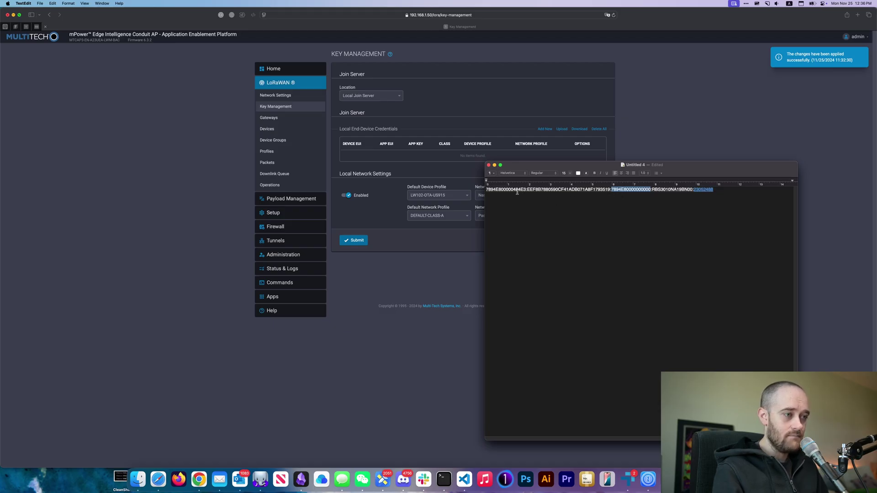
pyautogui.click(556, 189)
pyautogui.tripleClick(556, 190)
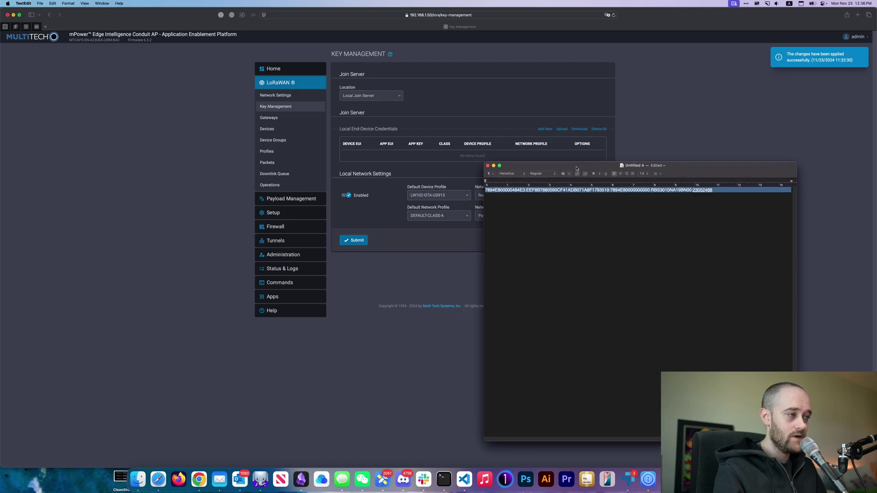
pyautogui.moveTo(577, 168); pyautogui.dragTo(47, 28)
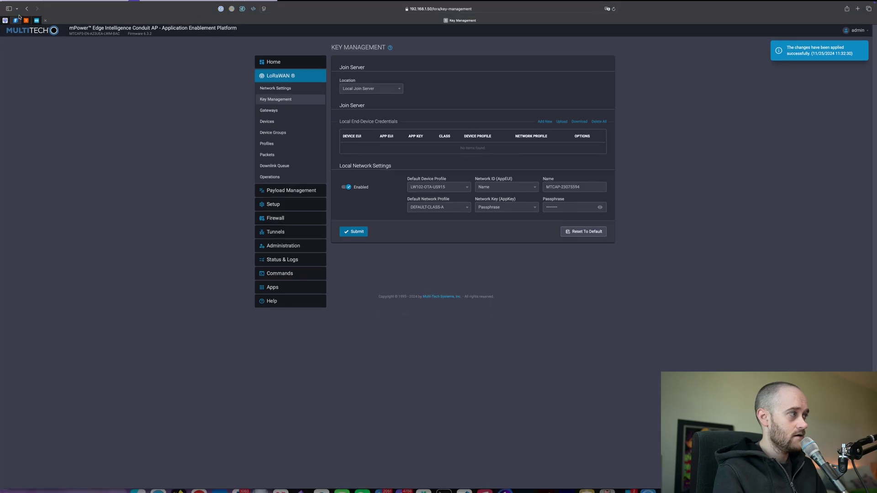
# Step: Start a new end-device key and paste the Dev EUI from the notes
pyautogui.click(545, 121)
pyautogui.click(449, 206)
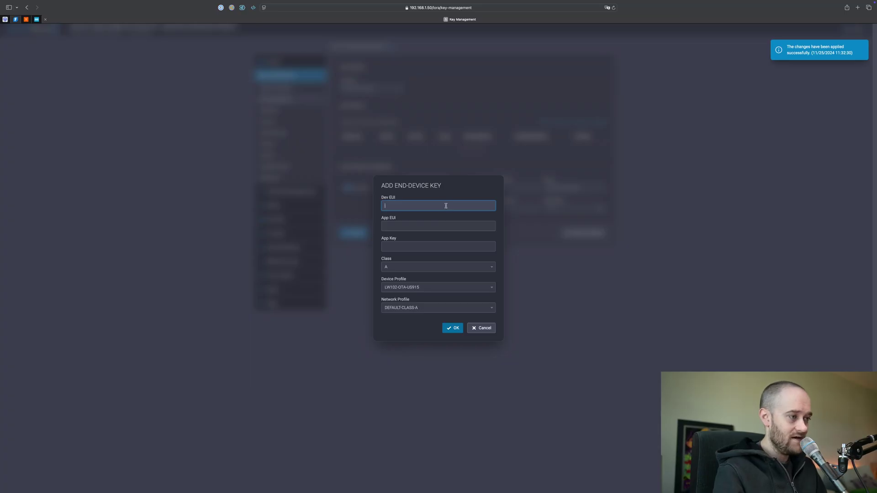
pyautogui.press('super+Tab')
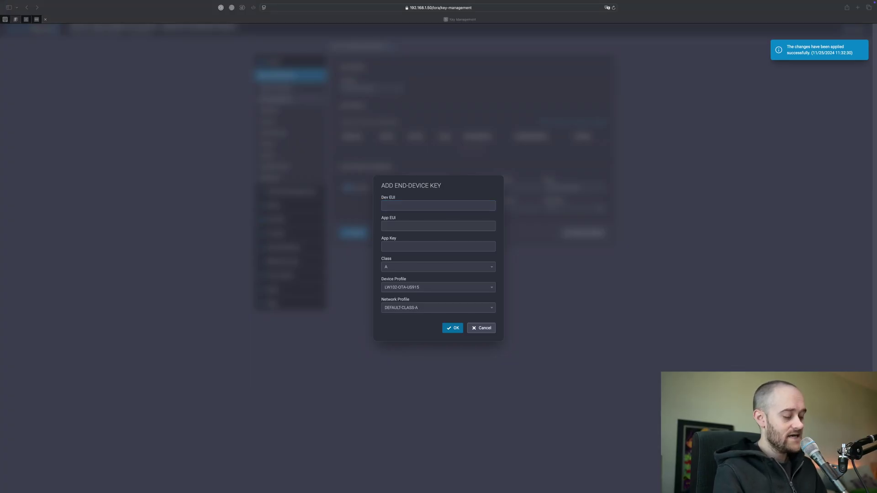
pyautogui.click(410, 207)
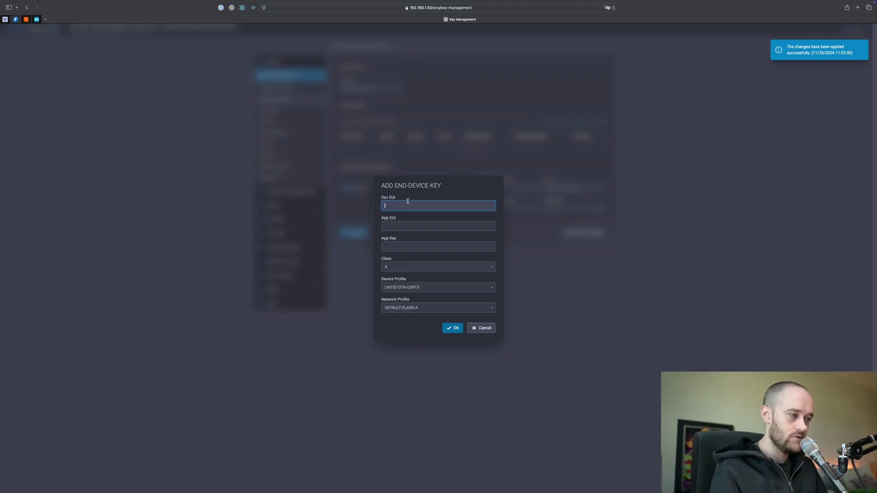
pyautogui.write('7894E800000484E3')
# Step: Paste the App EUI from the notes and double-check the Dev EUI digits
pyautogui.click(443, 227)
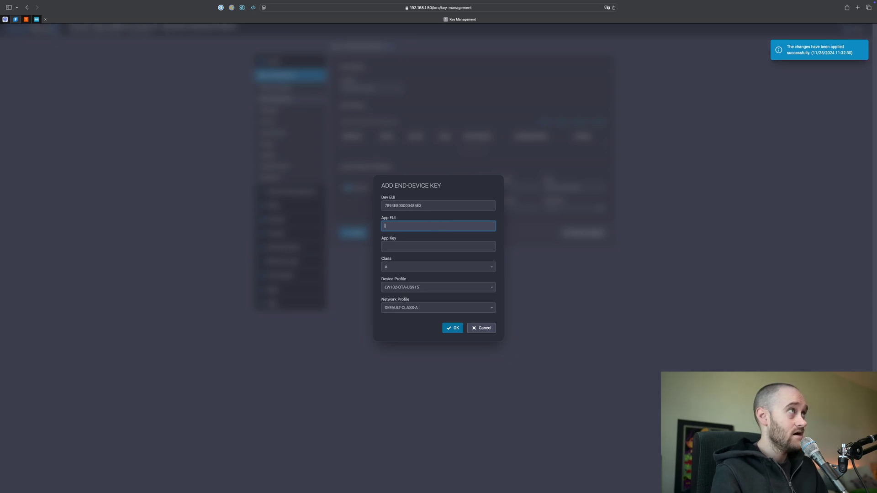
pyautogui.press('super+Tab')
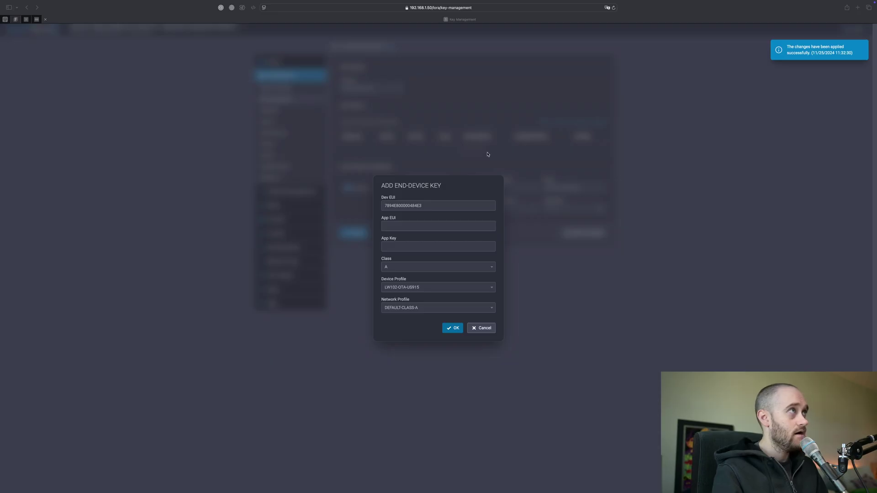
pyautogui.click(417, 222)
pyautogui.press('super+v')
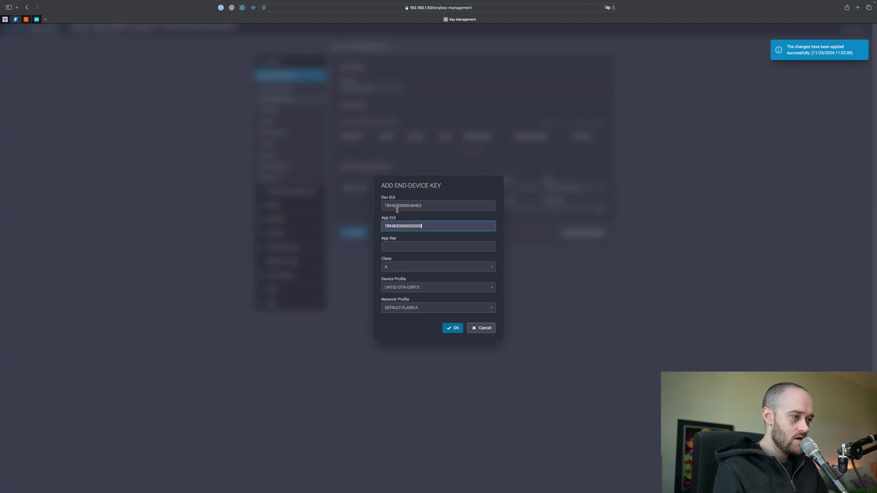
pyautogui.moveTo(407, 206); pyautogui.dragTo(443, 207)
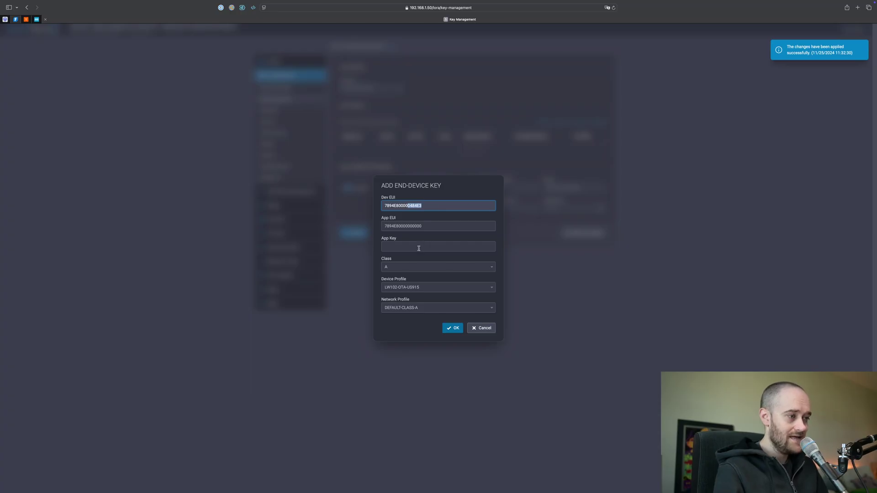
# Step: Paste the App Key from the notes and add the class A credential
pyautogui.click(415, 247)
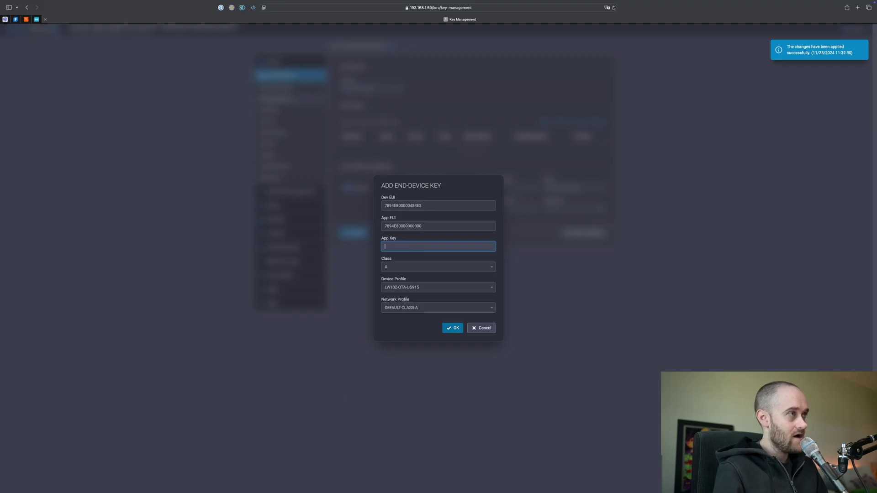
pyautogui.press('super+Tab')
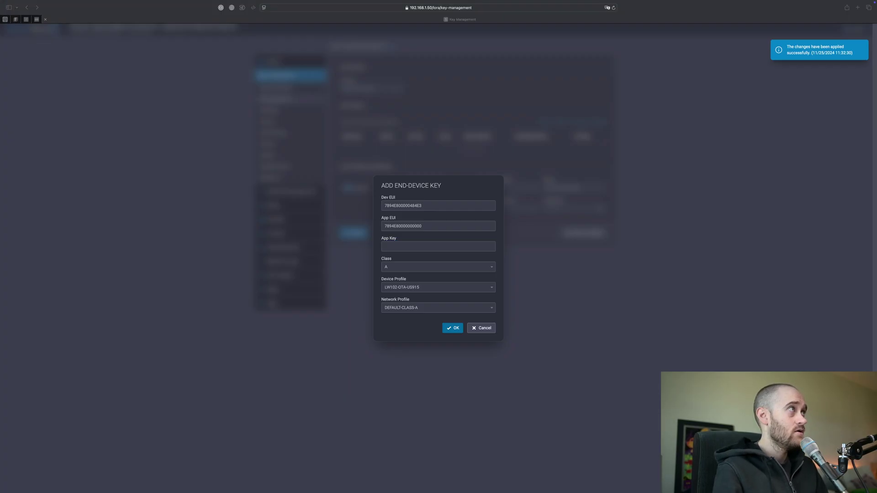
pyautogui.click(411, 248)
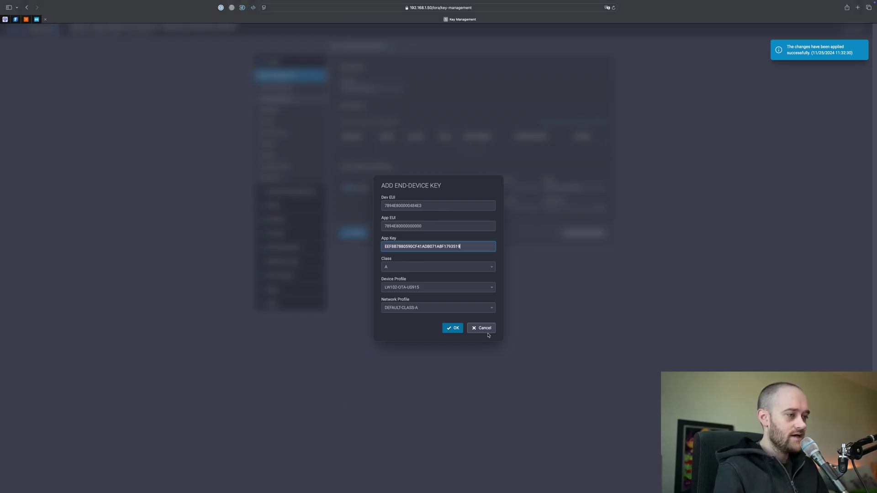
pyautogui.click(430, 332)
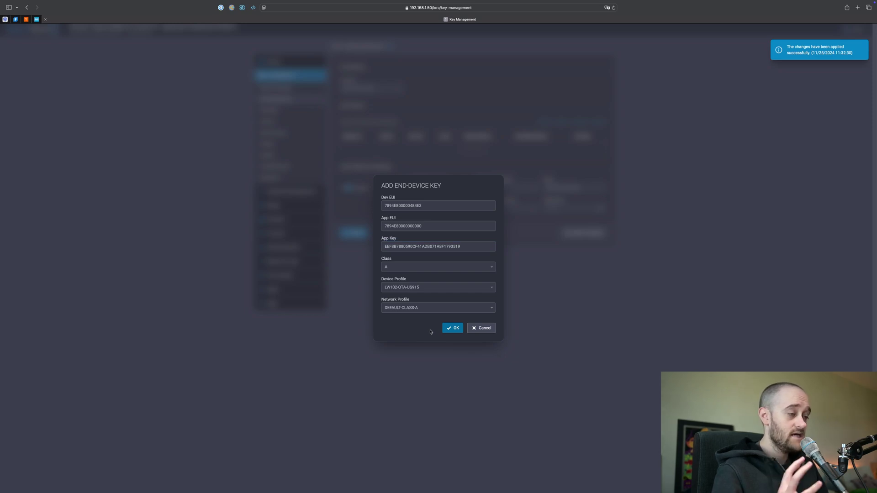
pyautogui.click(455, 328)
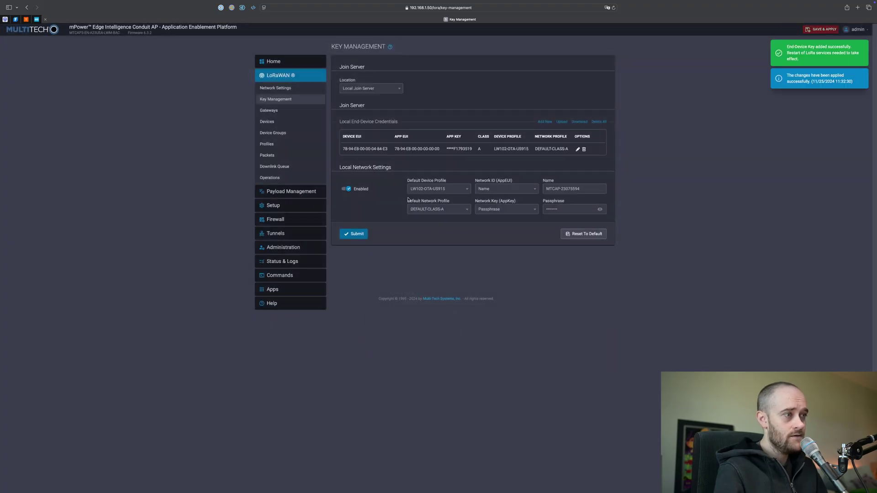
# Step: Save and apply the configuration containing the new end-device credential
pyautogui.click(811, 30)
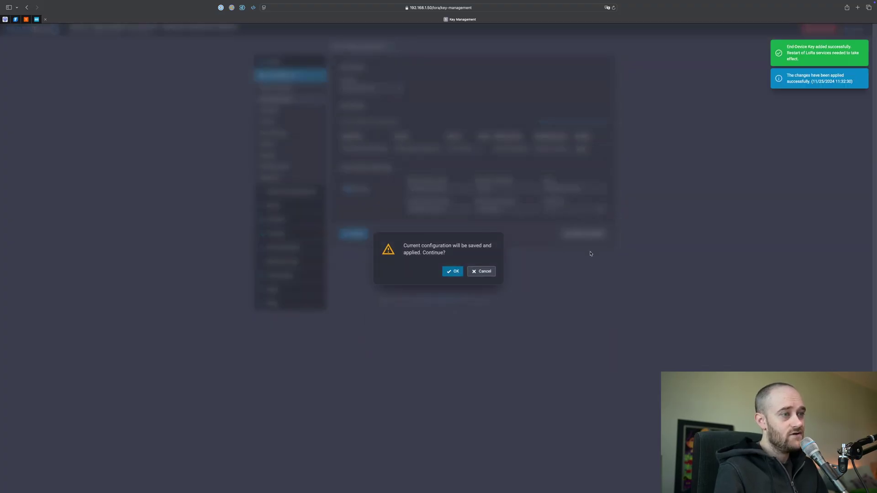
pyautogui.click(454, 271)
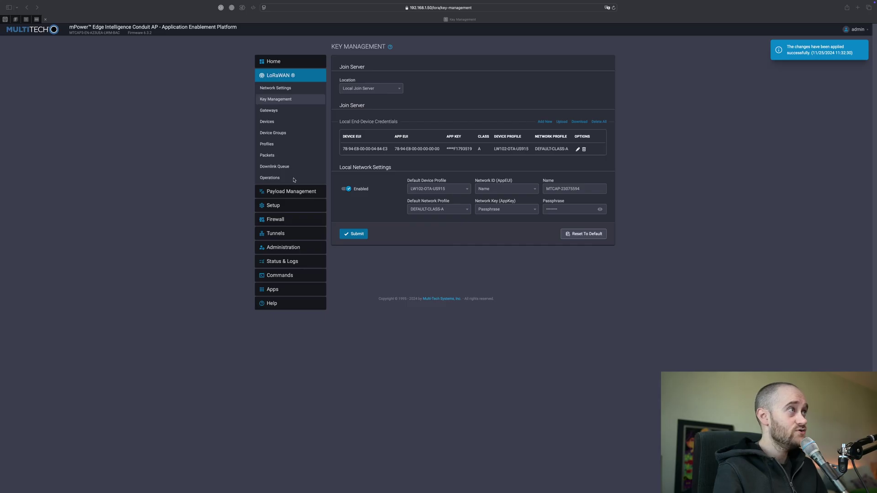
# Step: Go to LoRaWAN Packets, saving the pending changes and applying them with SAVE & APPLY
pyautogui.click(270, 158)
pyautogui.click(270, 158)
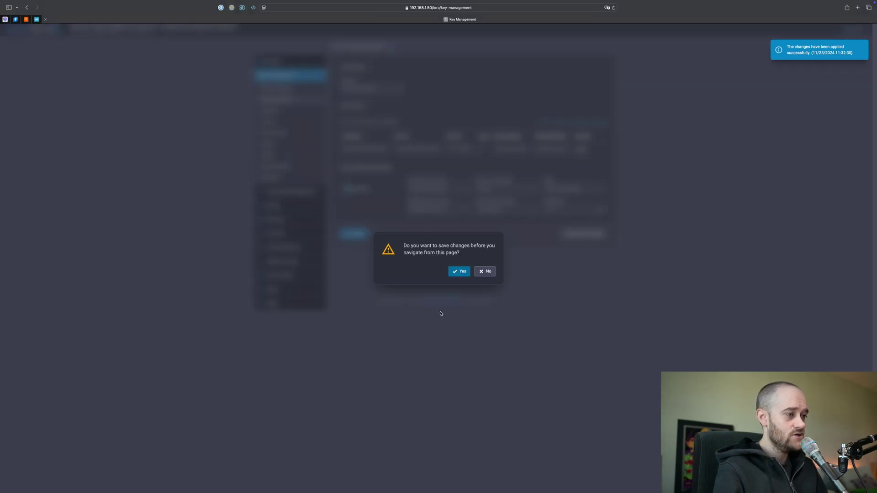
pyautogui.click(459, 272)
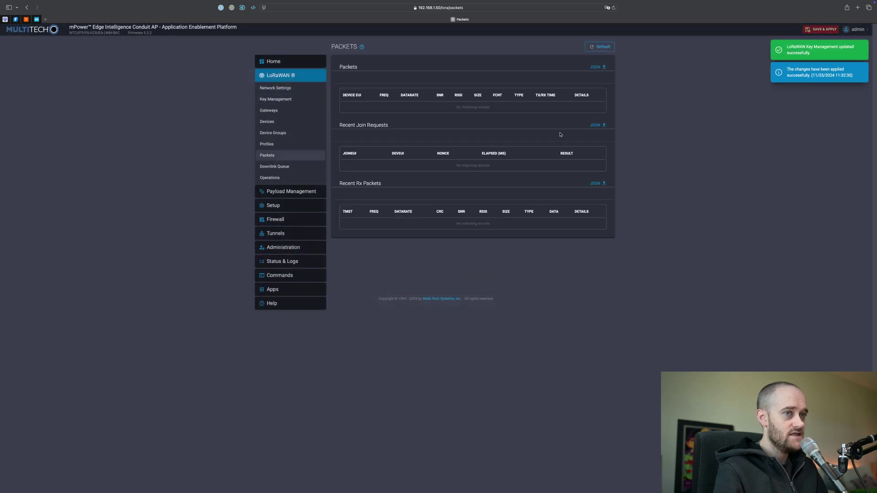
pyautogui.click(824, 29)
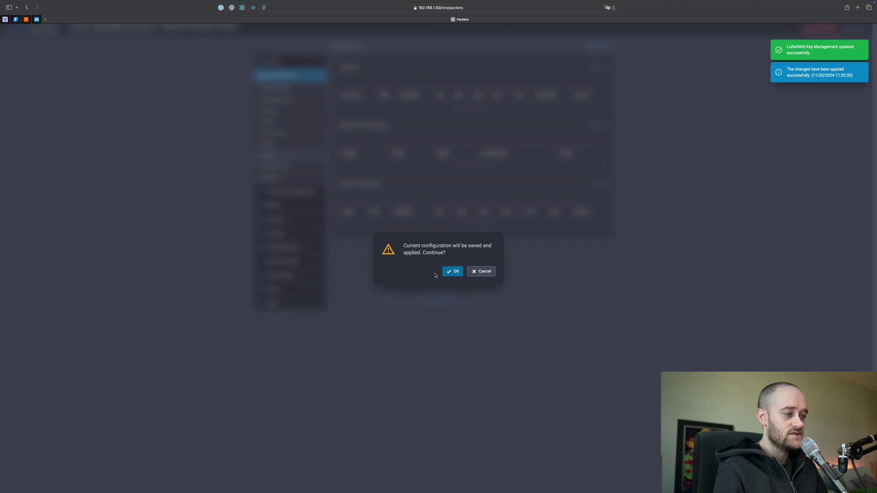
pyautogui.click(452, 271)
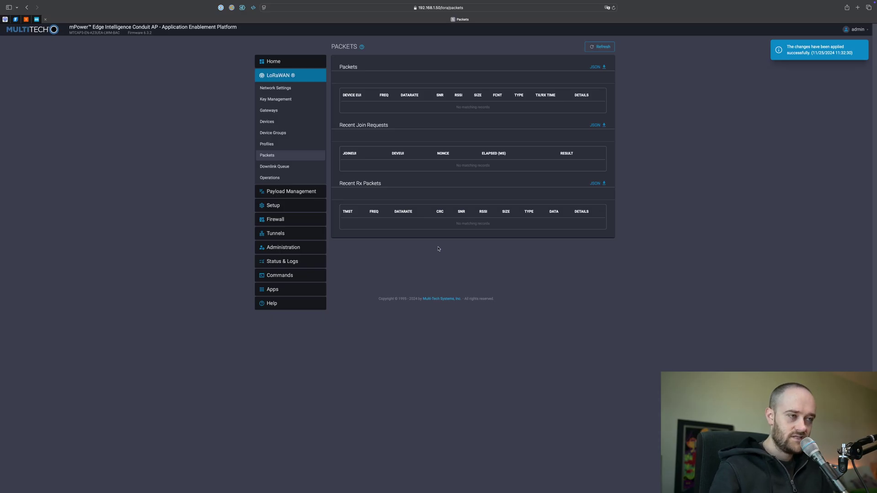
# Step: Refresh the Packets page to show the join request at 902.900 SF10BW125 with result Success
pyautogui.click(607, 47)
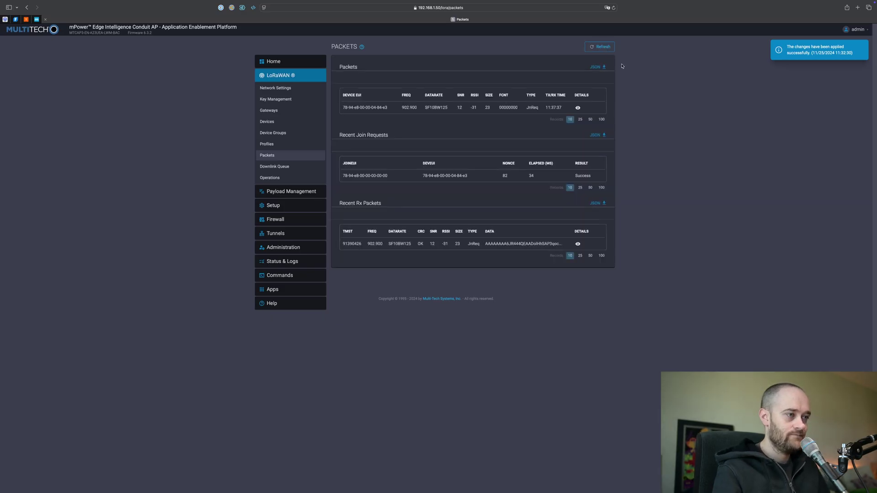